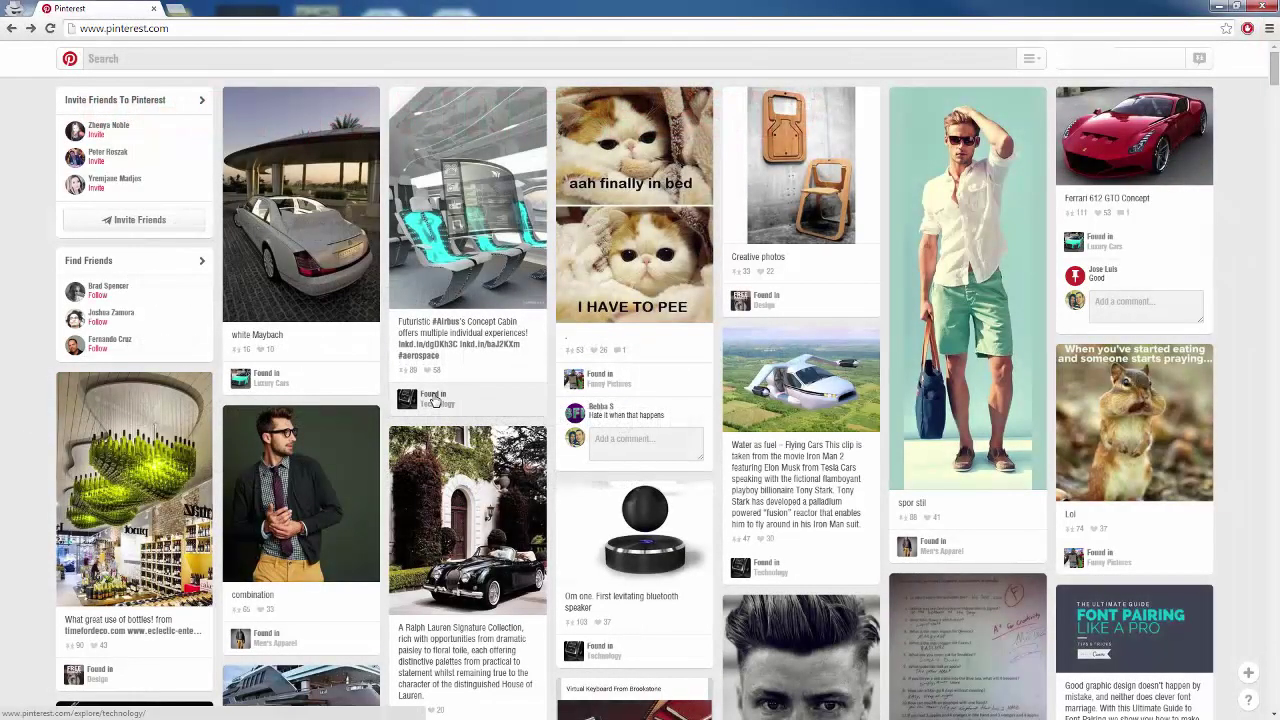
- Look through the home feed's pins and the categories they are found in
{"action": "scroll", "coordinate": [336, 405], "scroll_direction": "down", "scroll_amount": 6}
{"action": "scroll", "coordinate": [333, 403], "scroll_direction": "up", "scroll_amount": 6}
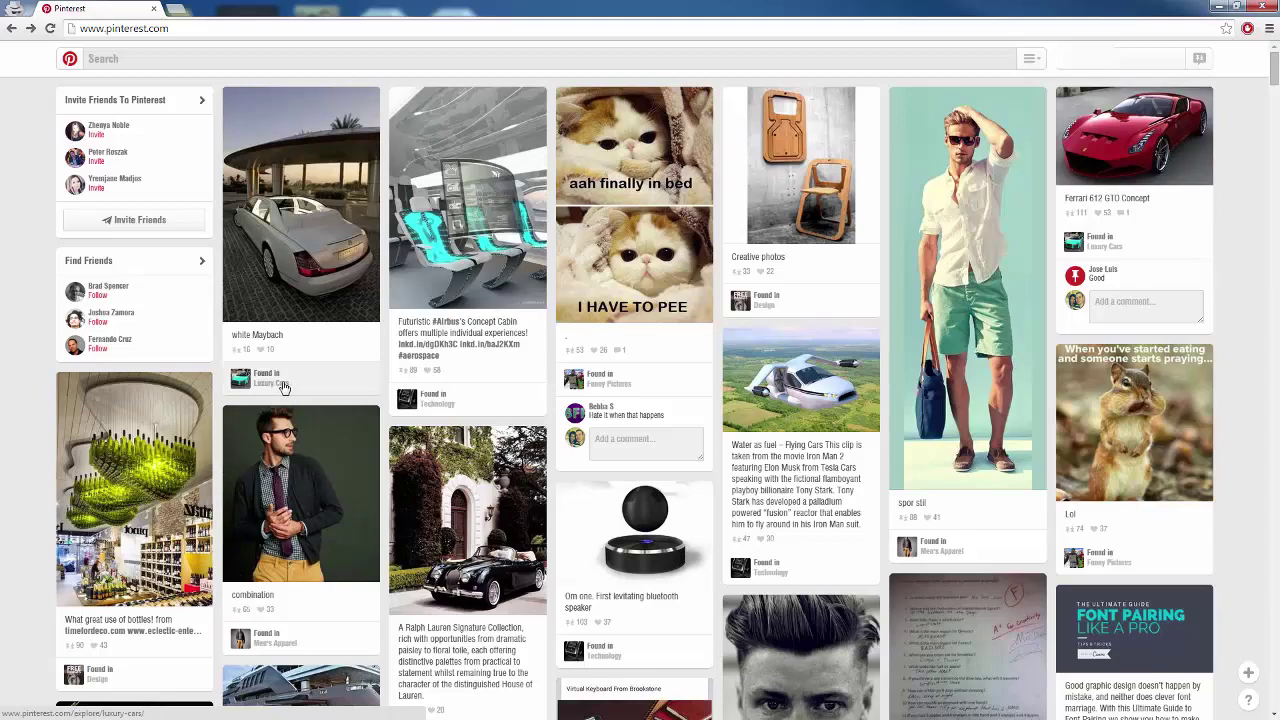
{"action": "scroll", "coordinate": [187, 438], "scroll_direction": "down", "scroll_amount": 4}
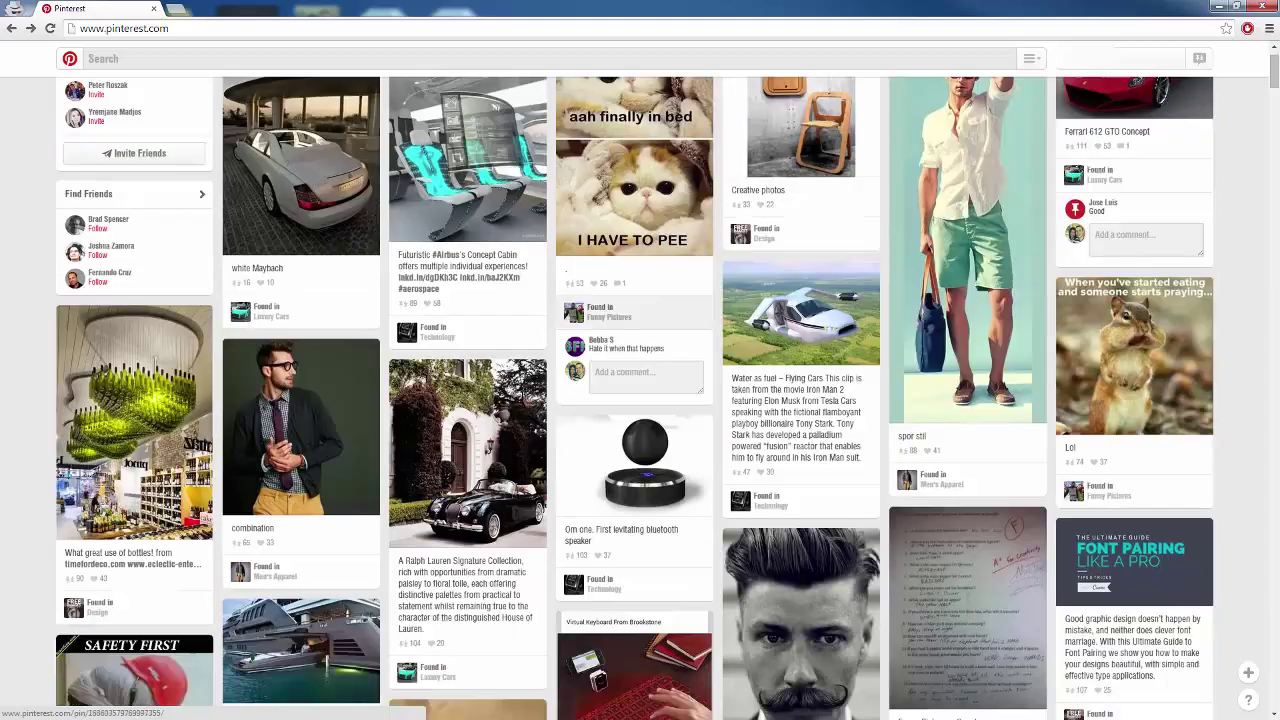
{"action": "scroll", "coordinate": [290, 390], "scroll_direction": "up", "scroll_amount": 4}
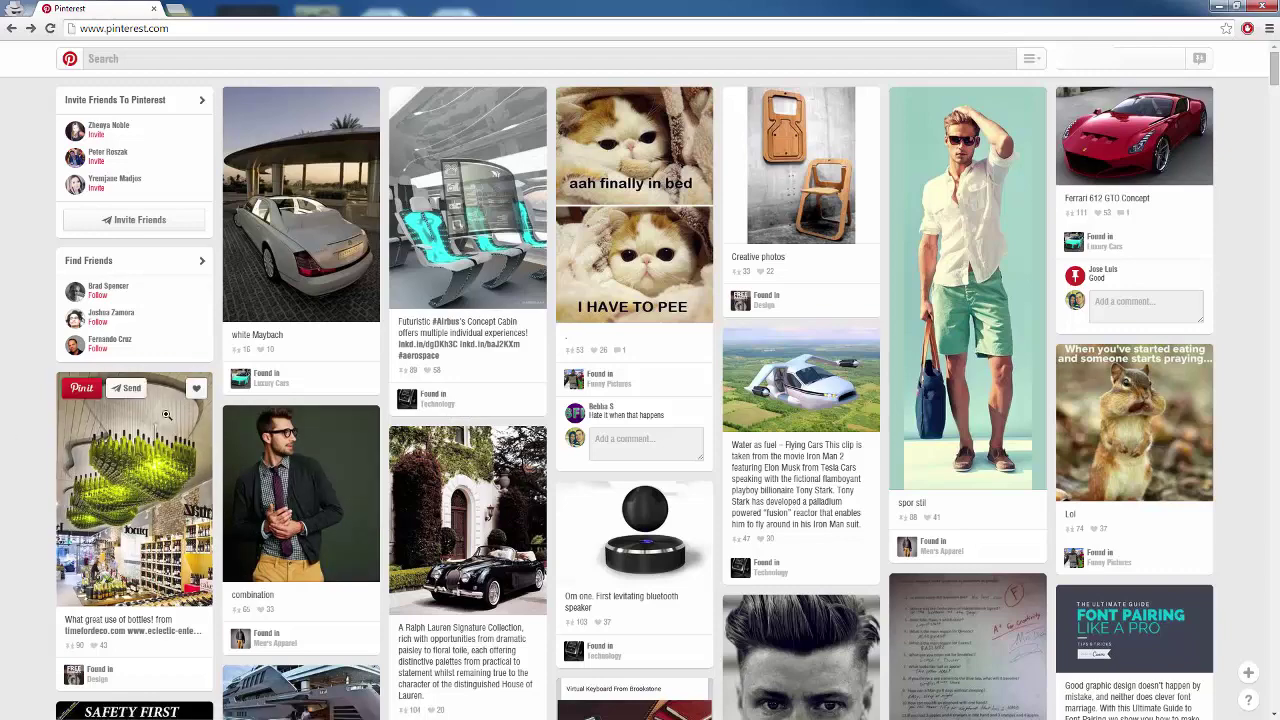
{"action": "scroll", "coordinate": [618, 436], "scroll_direction": "down", "scroll_amount": 2}
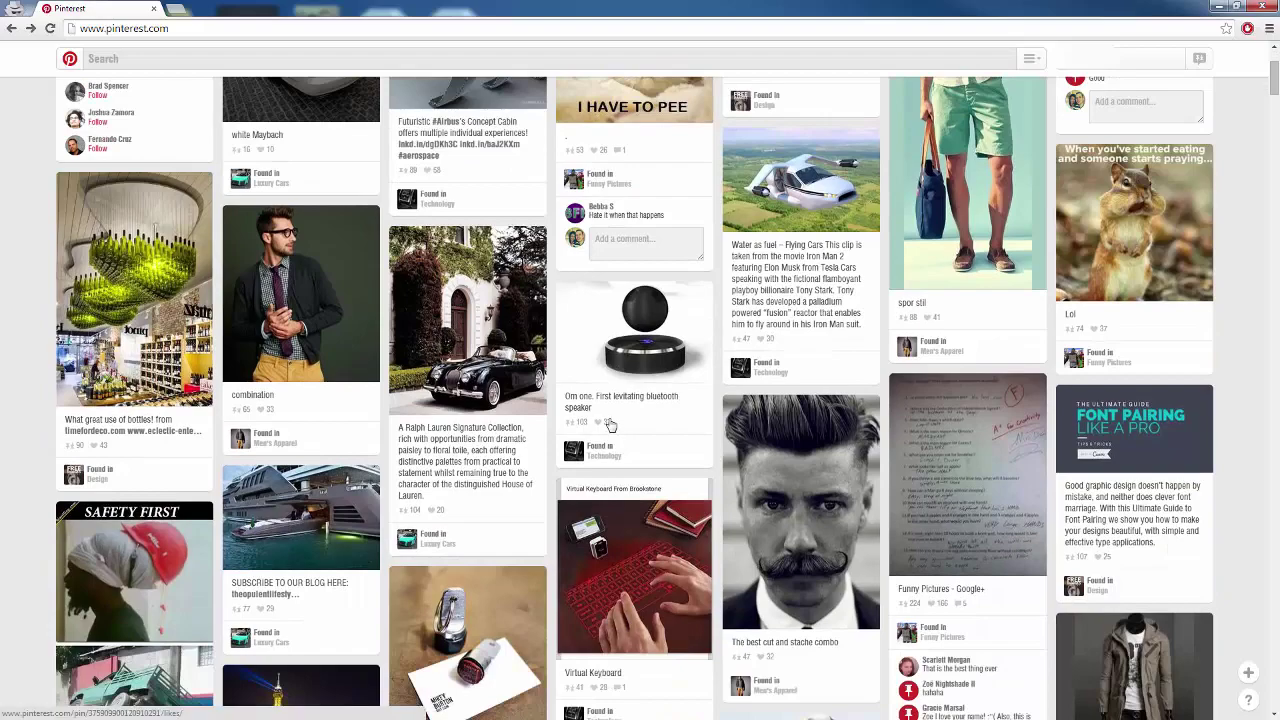
{"action": "scroll", "coordinate": [267, 373], "scroll_direction": "down", "scroll_amount": 1}
{"action": "scroll", "coordinate": [267, 373], "scroll_direction": "up", "scroll_amount": 3}
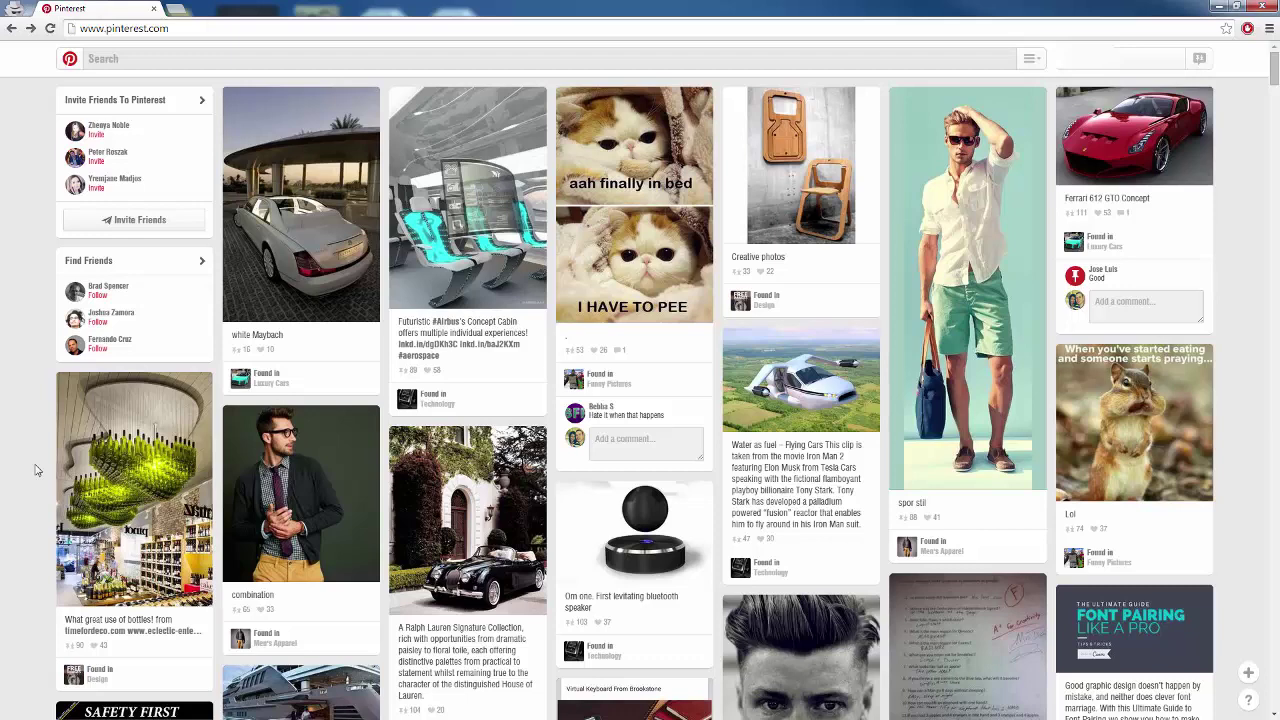
- Open the Luxury Cars category from the white Maybach pin and browse its related interests and recent pins
{"action": "left_click", "coordinate": [268, 384]}
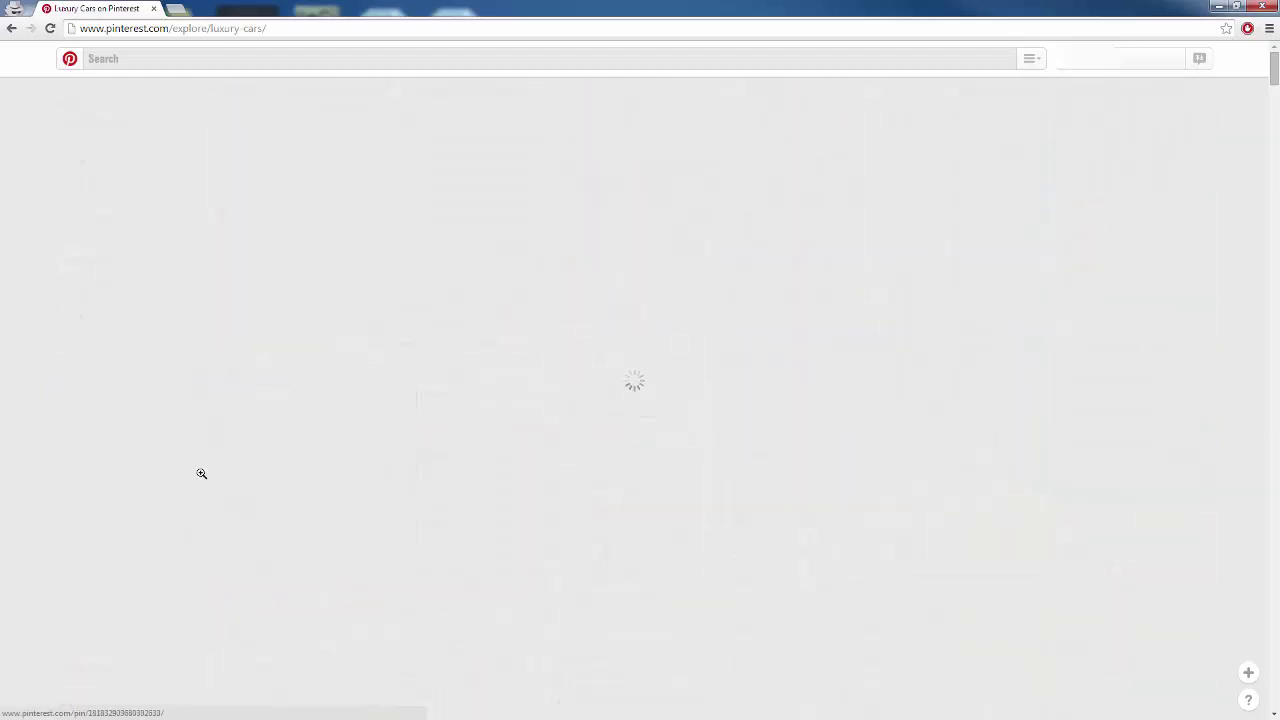
{"action": "scroll", "coordinate": [305, 468], "scroll_direction": "down", "scroll_amount": 2}
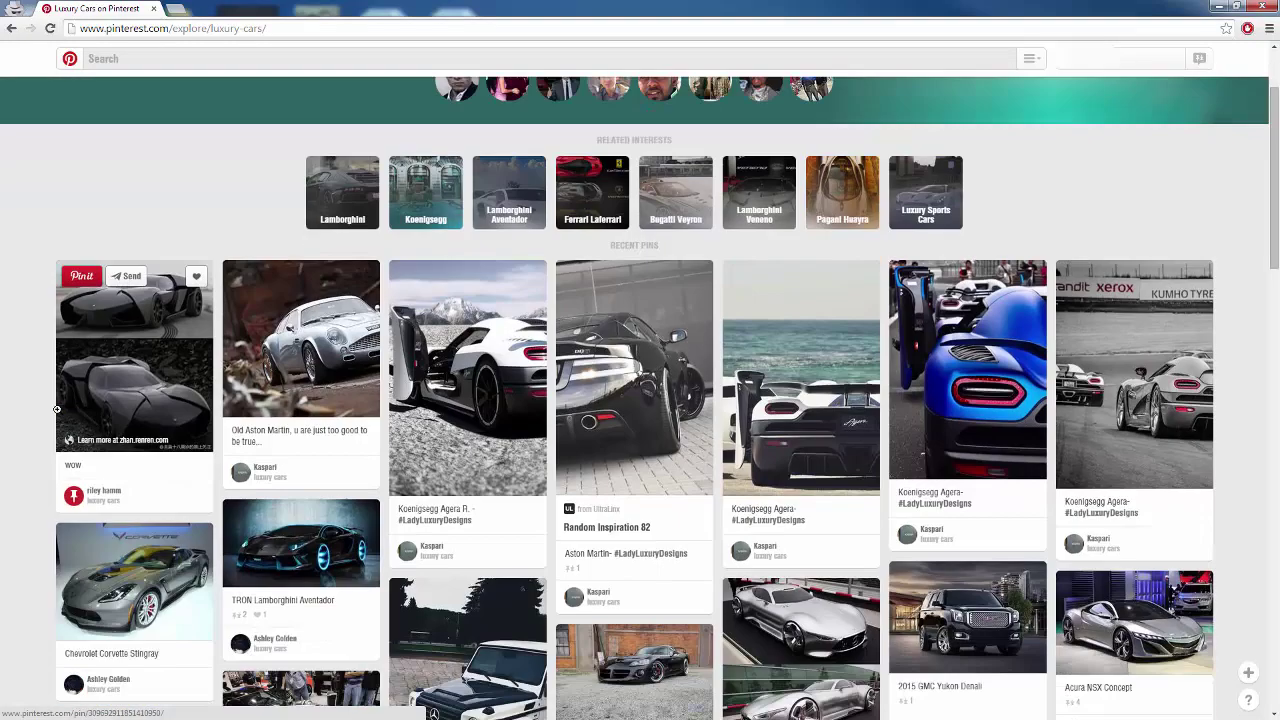
{"action": "scroll", "coordinate": [305, 468], "scroll_direction": "up", "scroll_amount": 2}
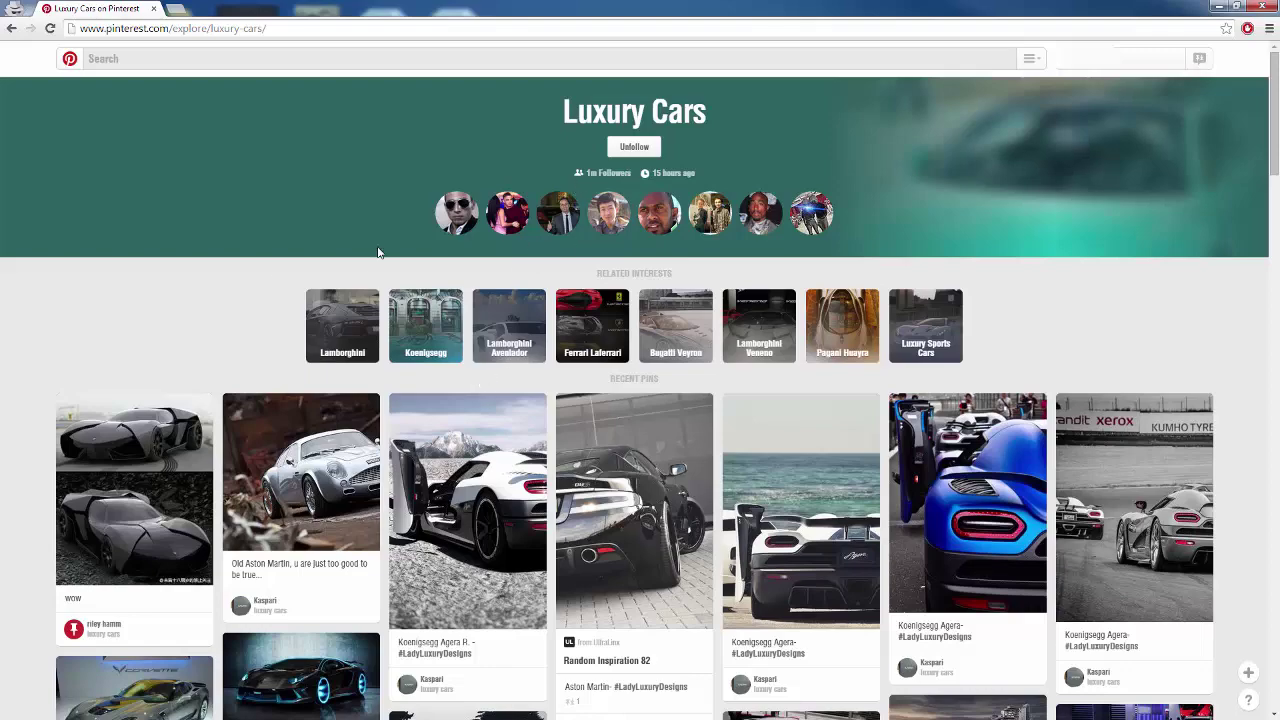
{"action": "scroll", "coordinate": [166, 286], "scroll_direction": "down", "scroll_amount": 2}
{"action": "scroll", "coordinate": [166, 286], "scroll_direction": "down", "scroll_amount": 2}
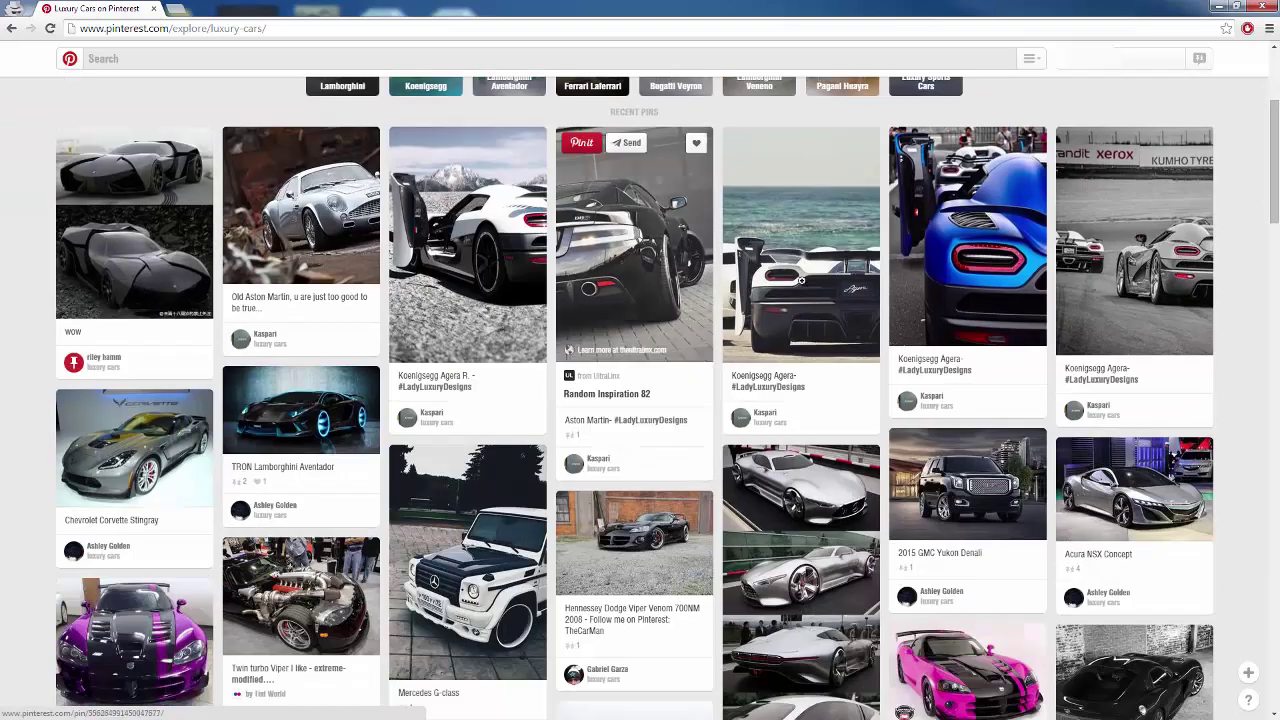
{"action": "scroll", "coordinate": [85, 270], "scroll_direction": "down", "scroll_amount": 3}
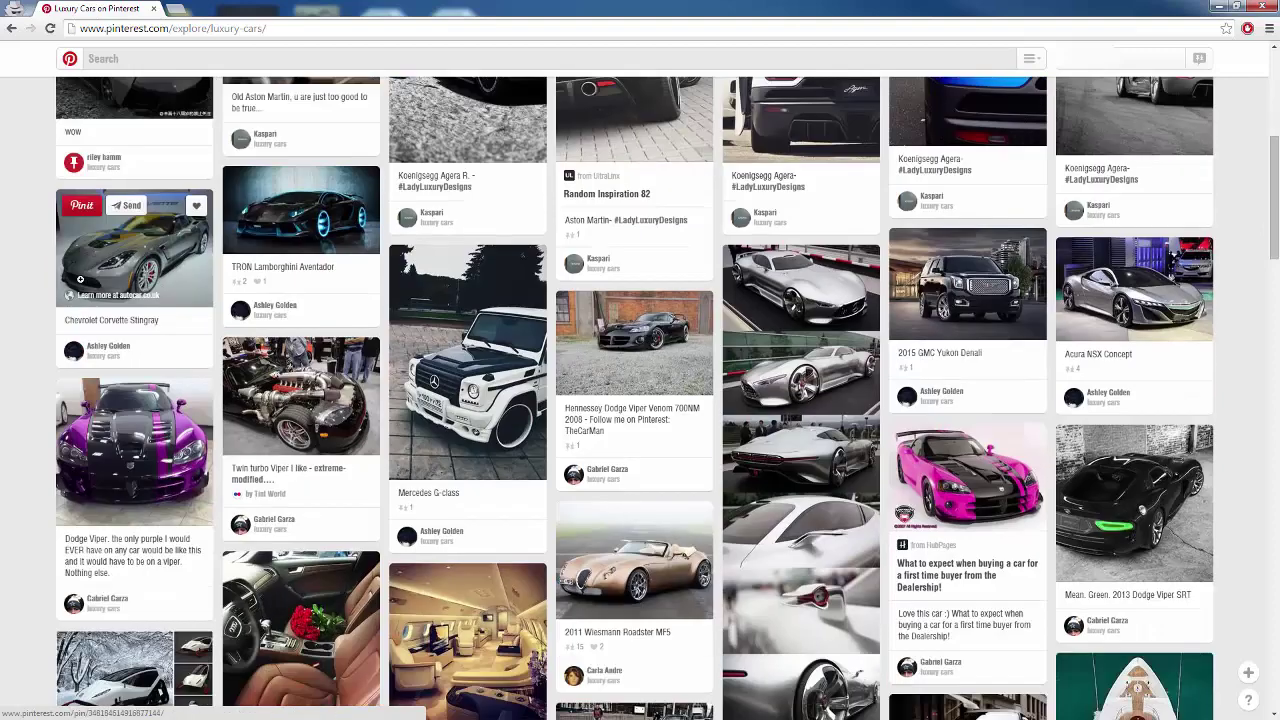
{"action": "scroll", "coordinate": [1163, 363], "scroll_direction": "down", "scroll_amount": 1}
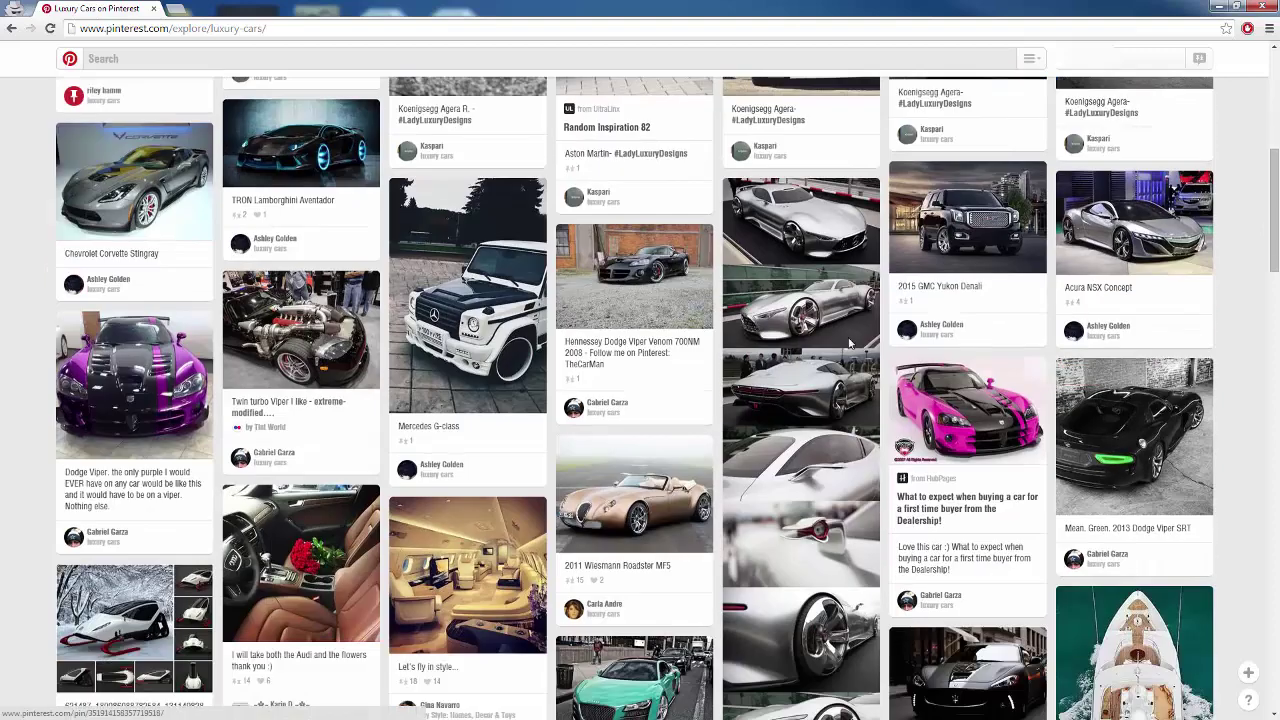
{"action": "scroll", "coordinate": [62, 333], "scroll_direction": "down", "scroll_amount": 2}
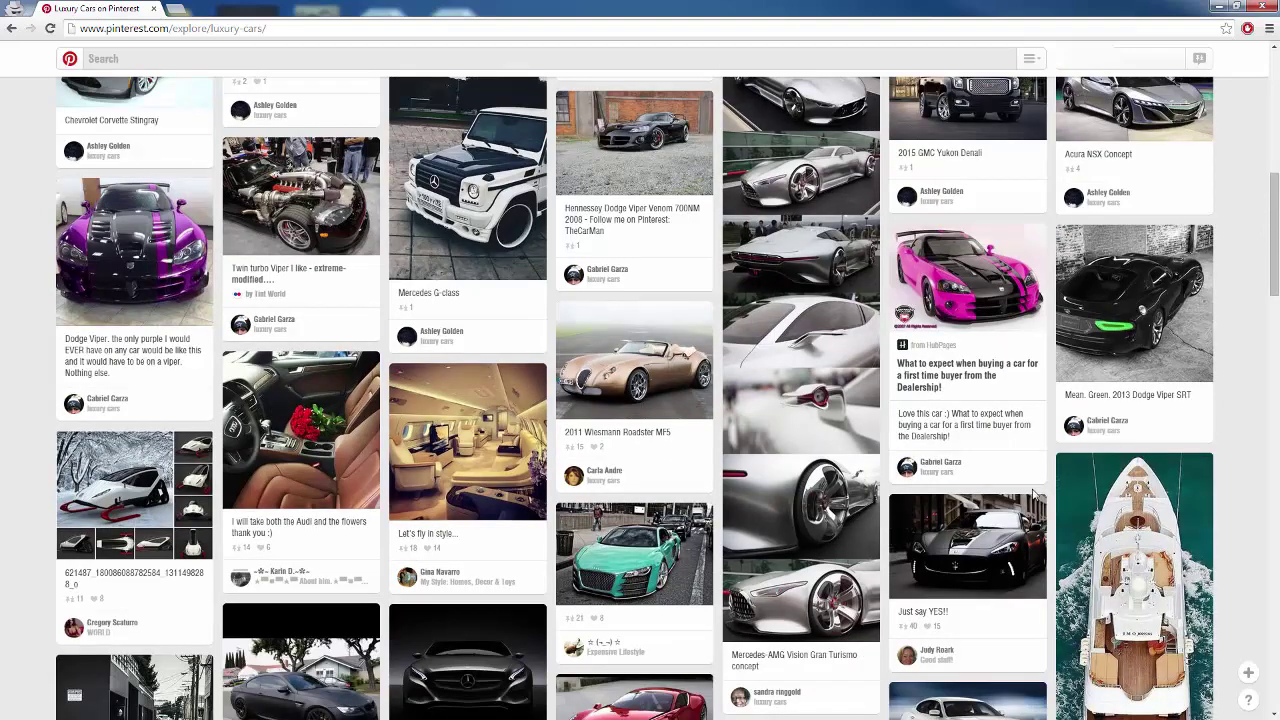
{"action": "scroll", "coordinate": [180, 420], "scroll_direction": "up", "scroll_amount": 2}
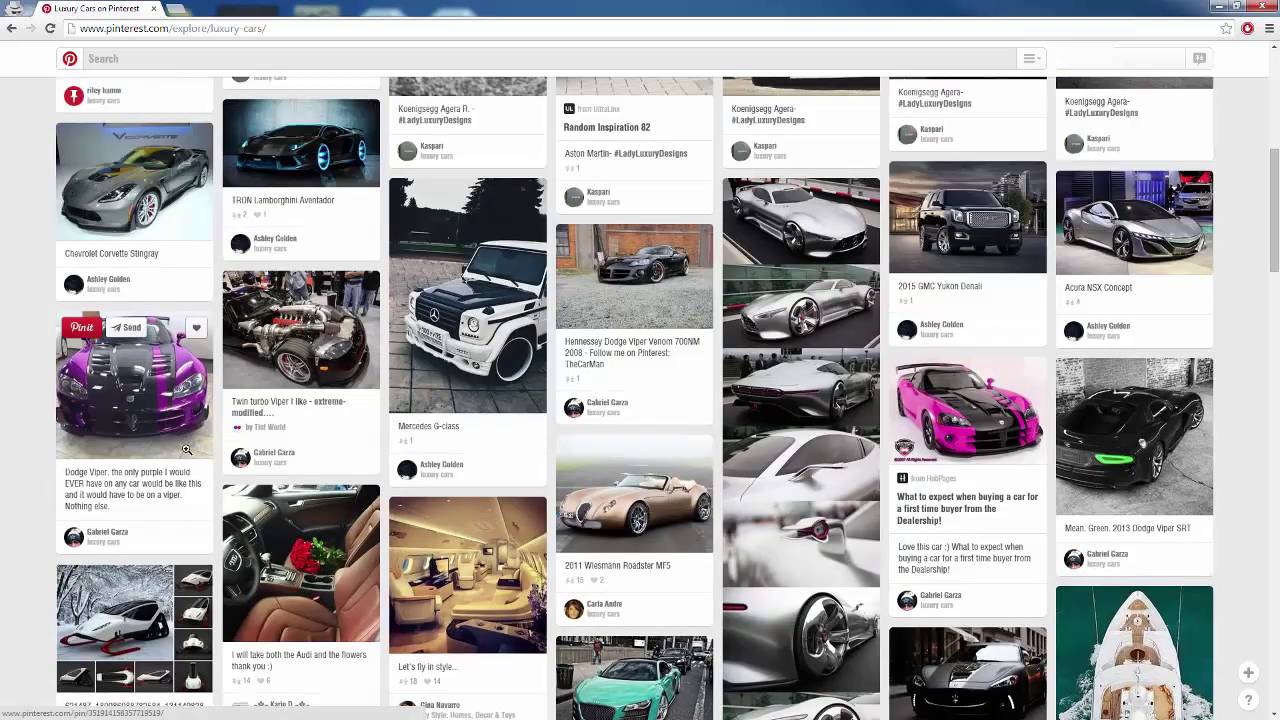
- Open the "Let's fly in style..." pin, follow its image to the source website and look over that page
{"action": "left_click", "coordinate": [447, 584]}
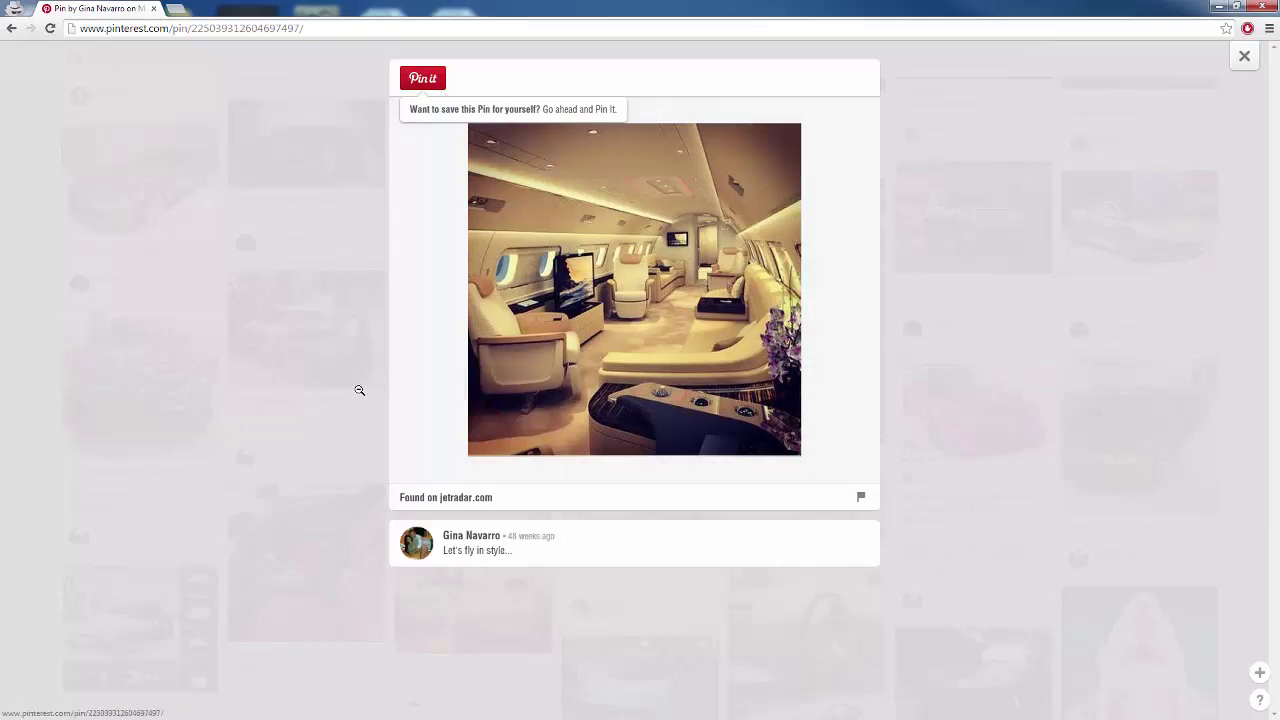
{"action": "left_click", "coordinate": [590, 283]}
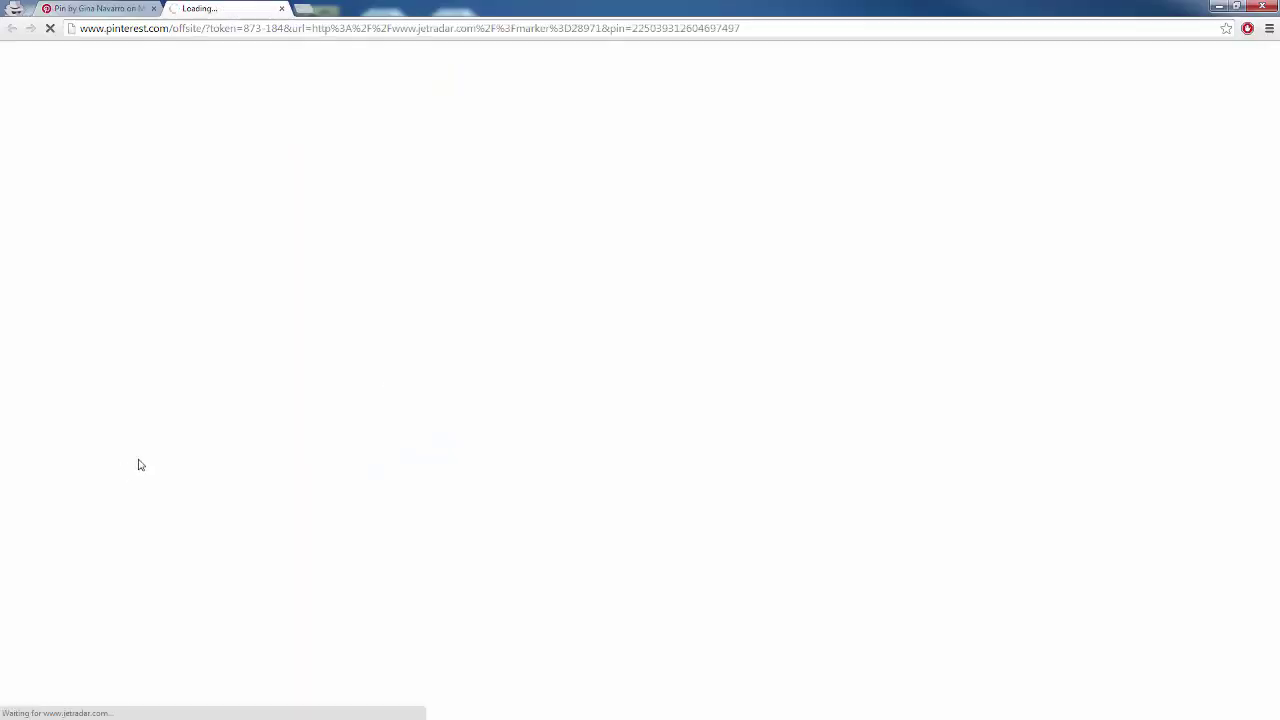
{"action": "scroll", "coordinate": [245, 486], "scroll_direction": "down", "scroll_amount": 4}
{"action": "scroll", "coordinate": [253, 485], "scroll_direction": "up", "scroll_amount": 4}
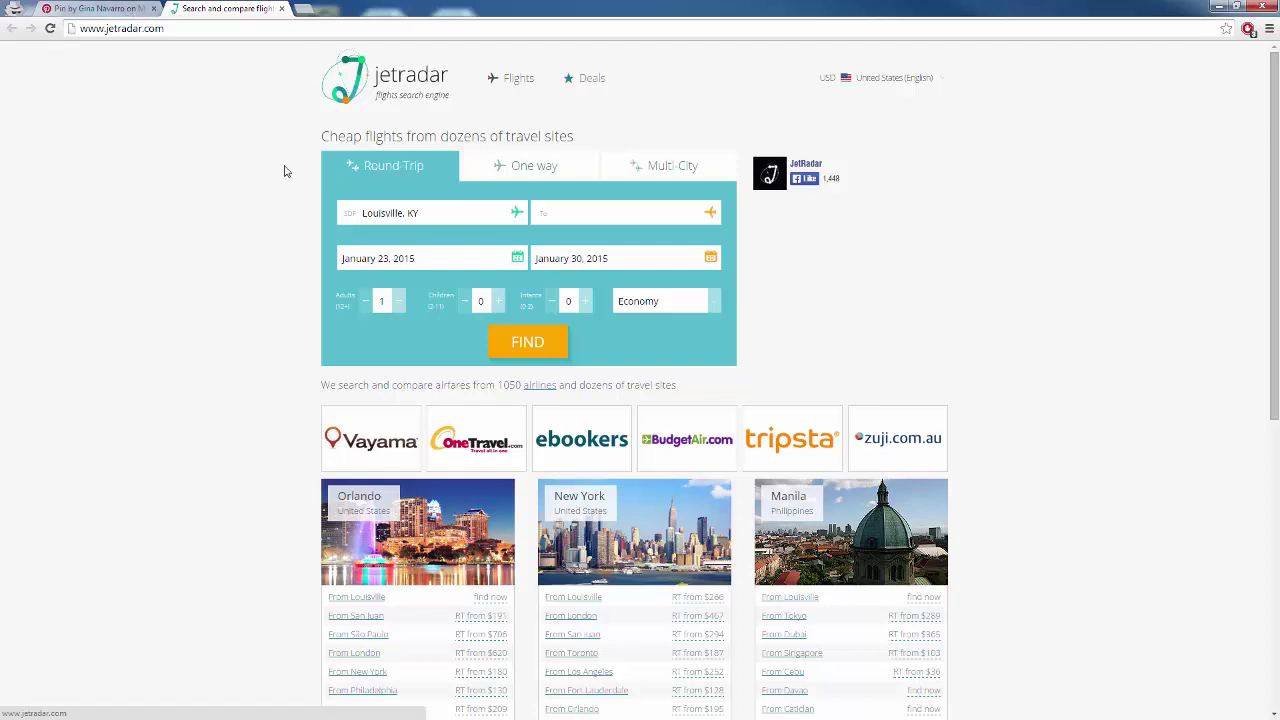
- Compare the jet interior pin with its jetradar.com source page, and return to the heading of the Luxury Cars category
{"action": "left_click", "coordinate": [120, 9]}
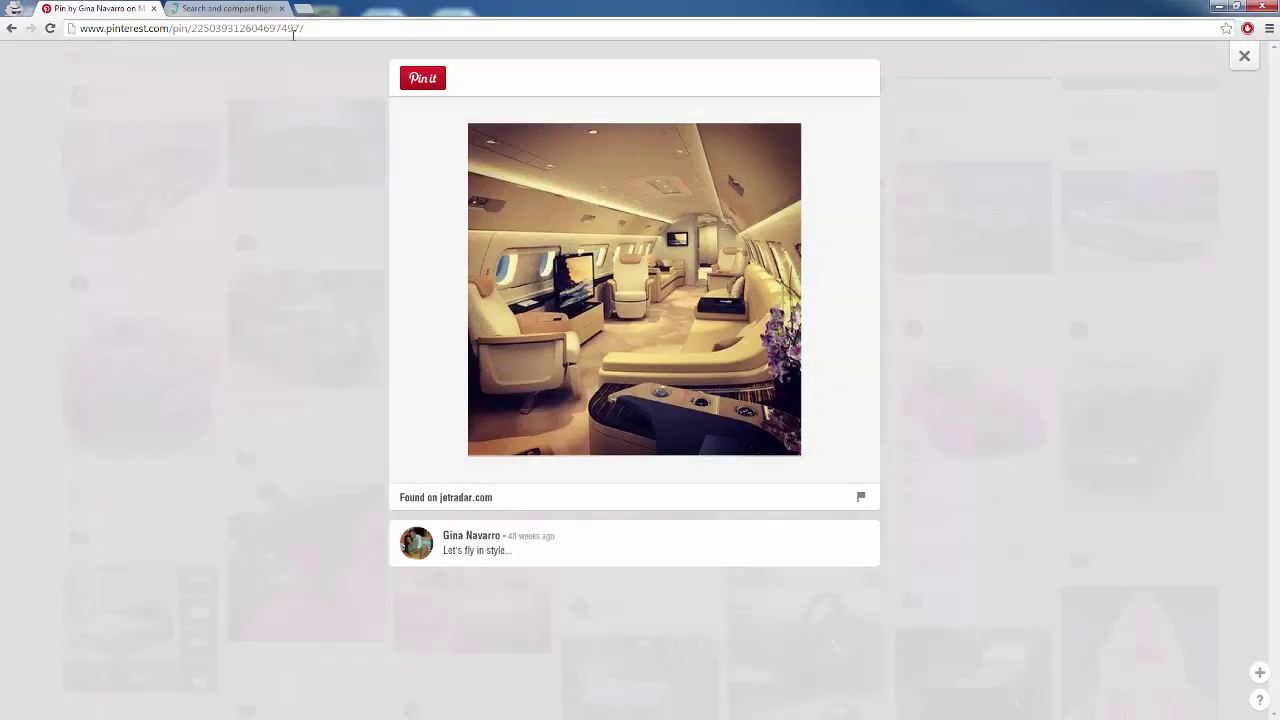
{"action": "left_click", "coordinate": [212, 8]}
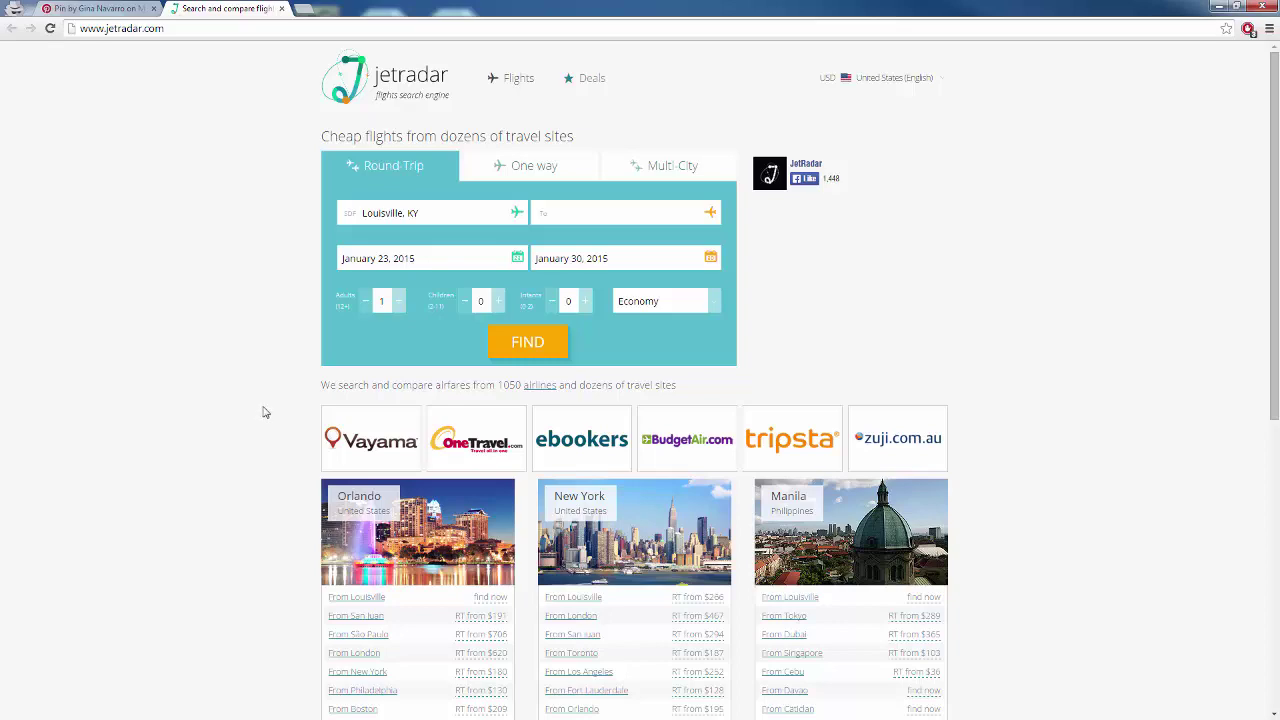
{"action": "key", "text": "ctrl+shift+Tab"}
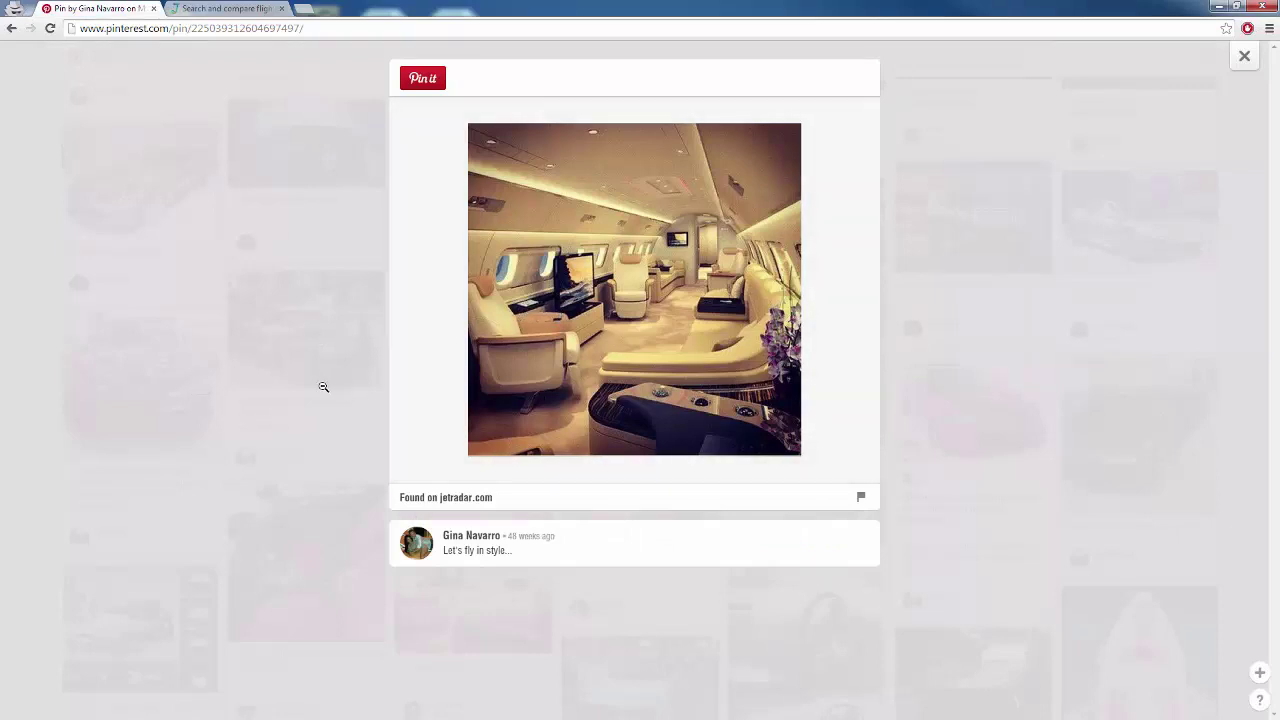
{"action": "left_click", "coordinate": [42, 421]}
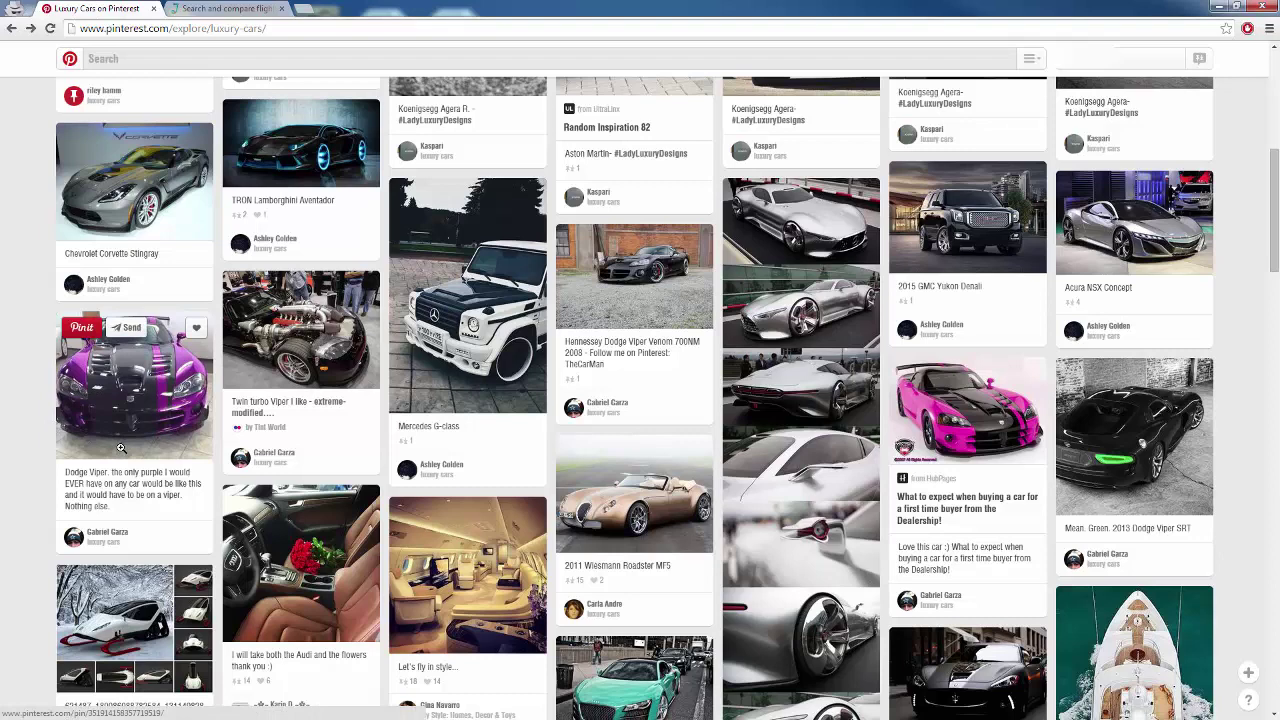
{"action": "scroll", "coordinate": [120, 447], "scroll_direction": "up", "scroll_amount": 5}
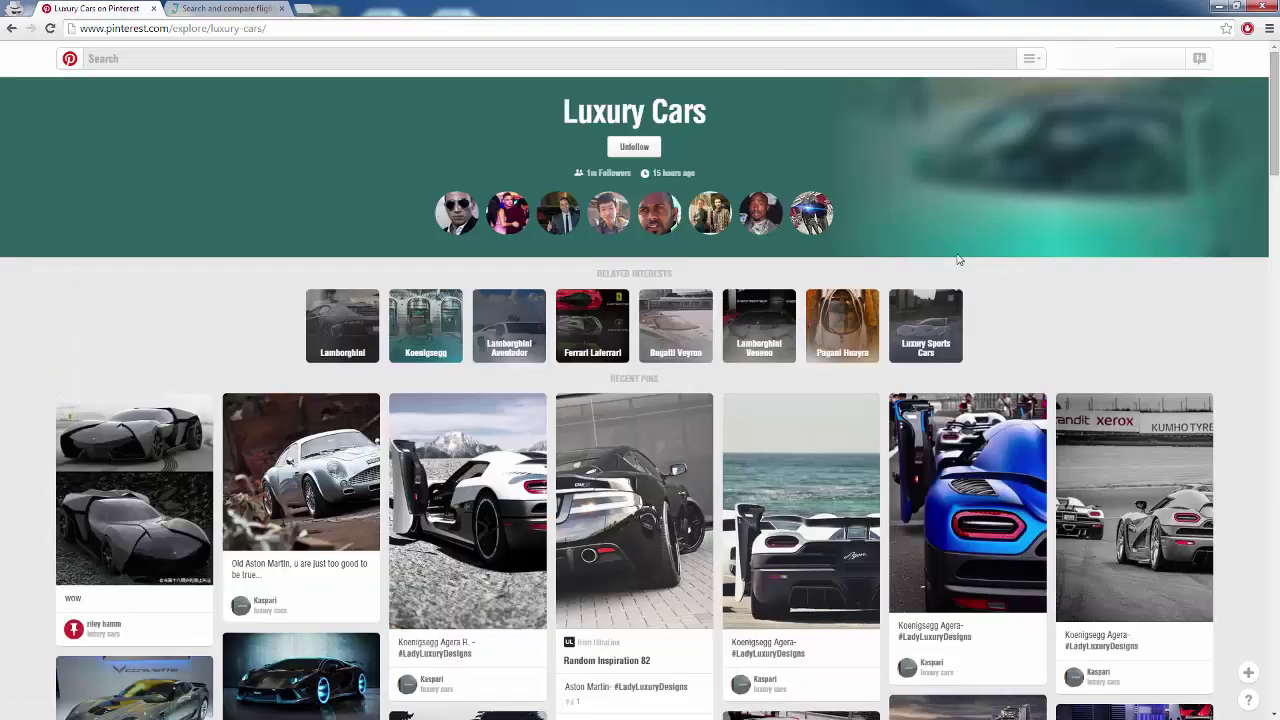
- Start a new board from the profile page and name it "Best Strategies For Driving Traffic To Your Website"
{"action": "left_click", "coordinate": [1120, 58]}
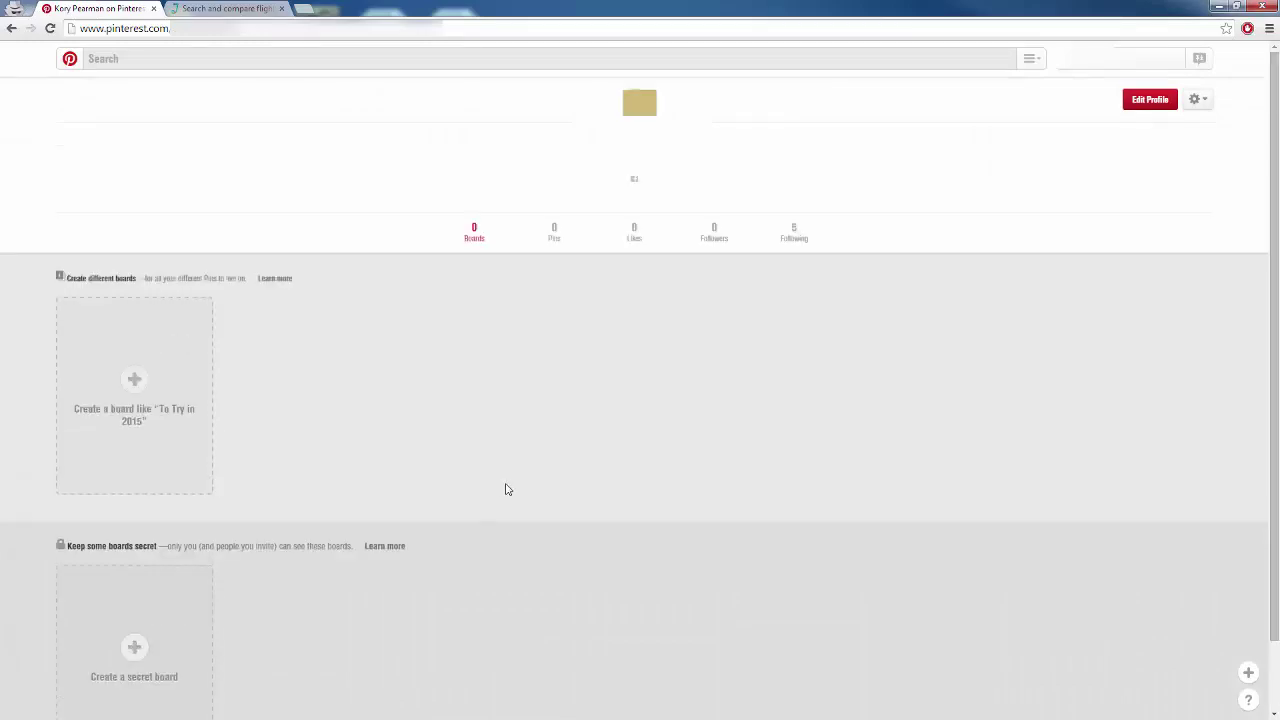
{"action": "left_click", "coordinate": [137, 379]}
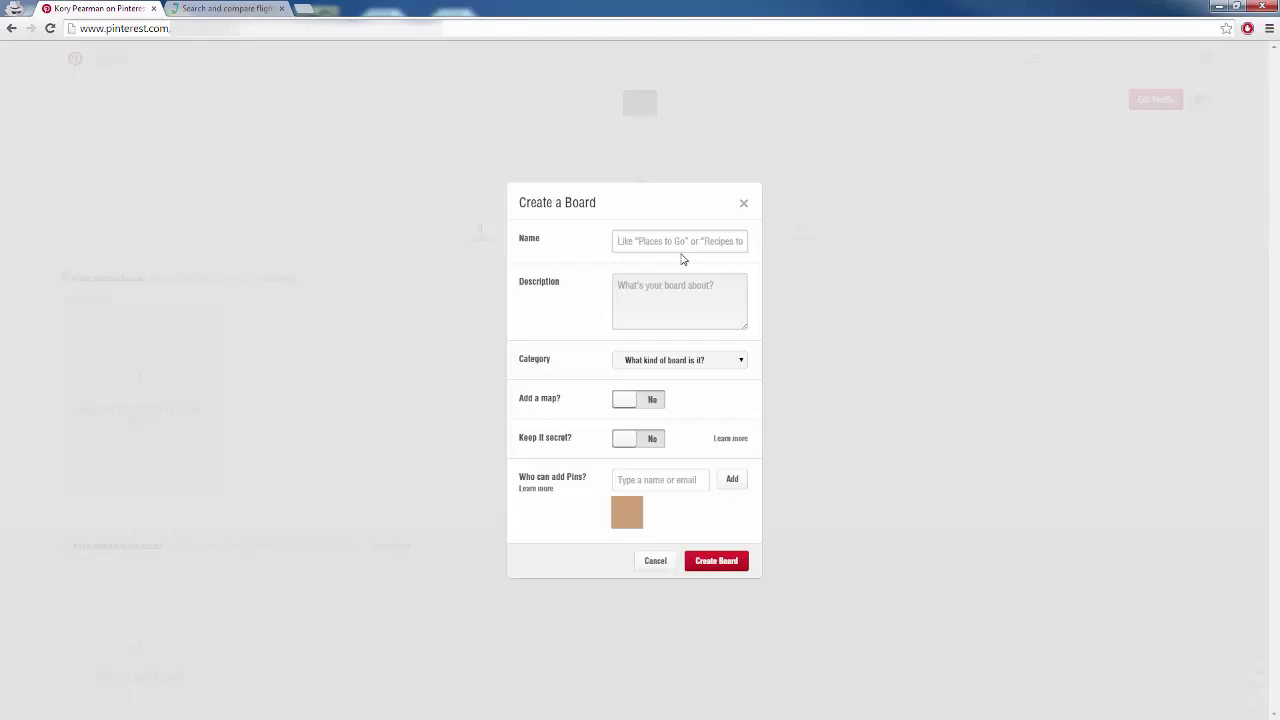
{"action": "type", "text": "Best Strategies For Driving Traffic"}
{"action": "left_click_drag", "start_coordinate": [716, 242], "coordinate": [751, 251]}
- Describe the board as "All the different methods and strategies I use to drive traffic to my website.", set its category to Education and create it
{"action": "left_click", "coordinate": [743, 313]}
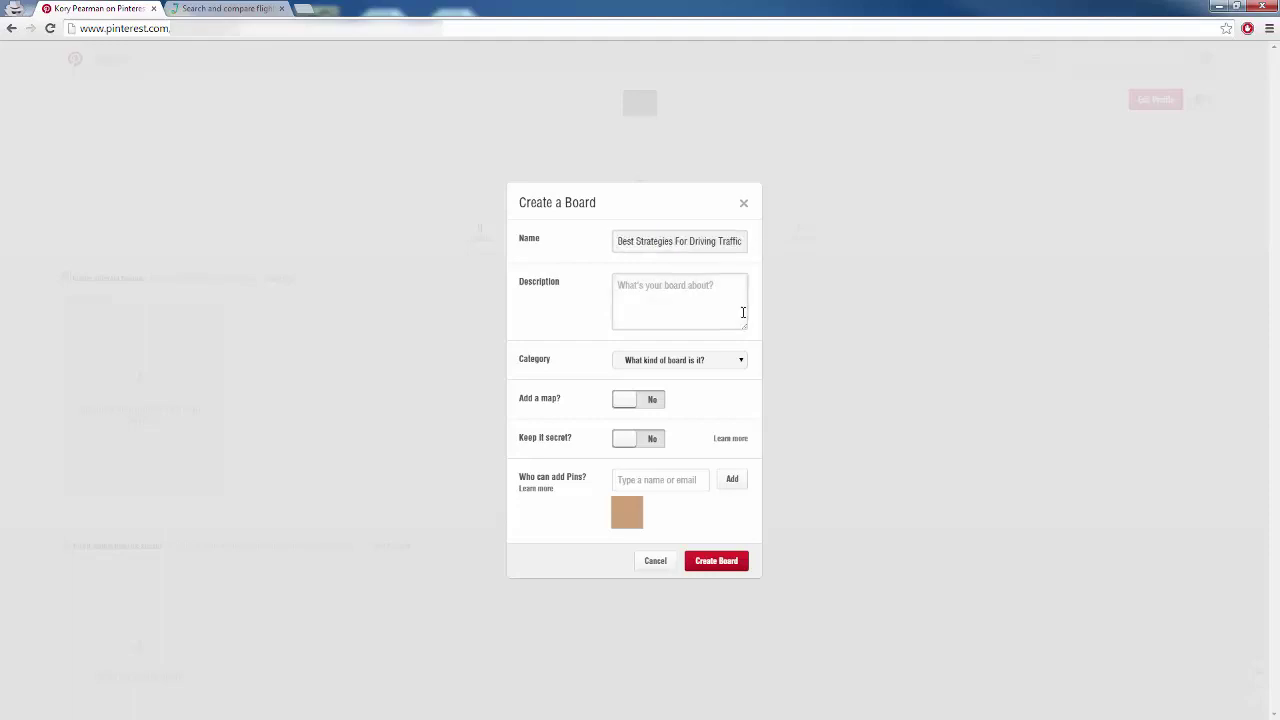
{"action": "type", "text": "All the different methods and strategies I use to drive traffic to my website"}
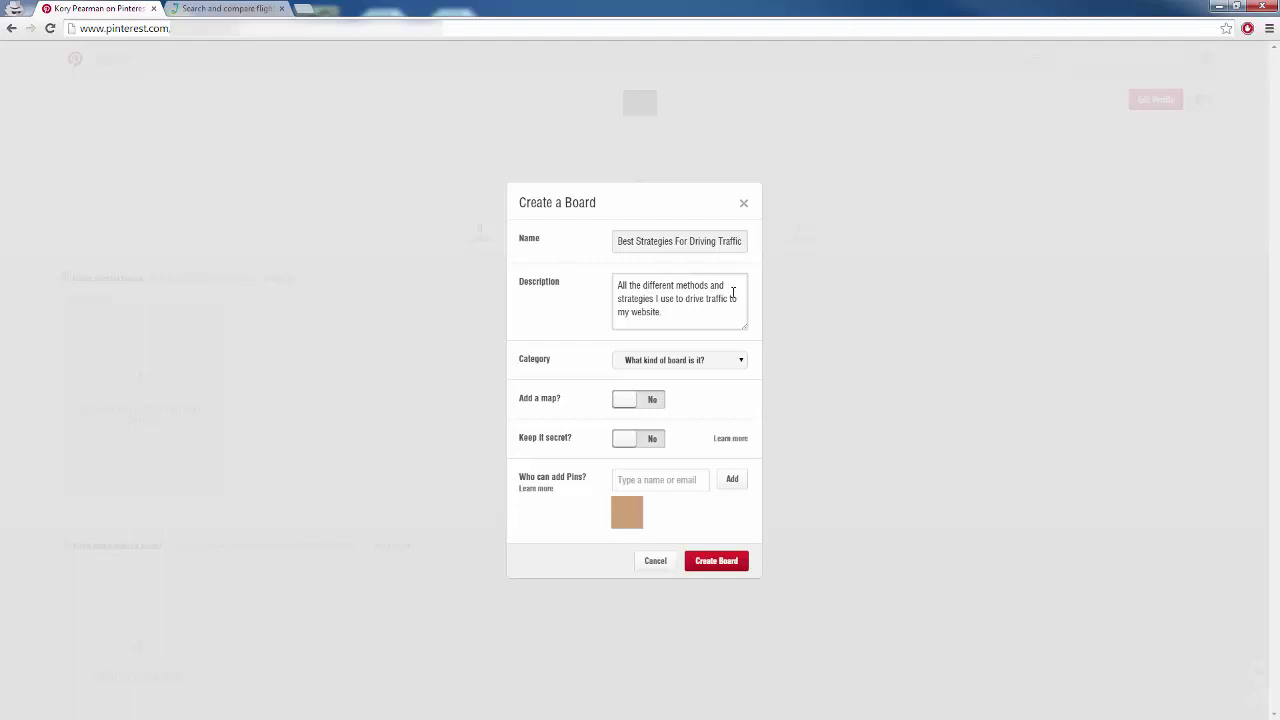
{"action": "left_click", "coordinate": [734, 364]}
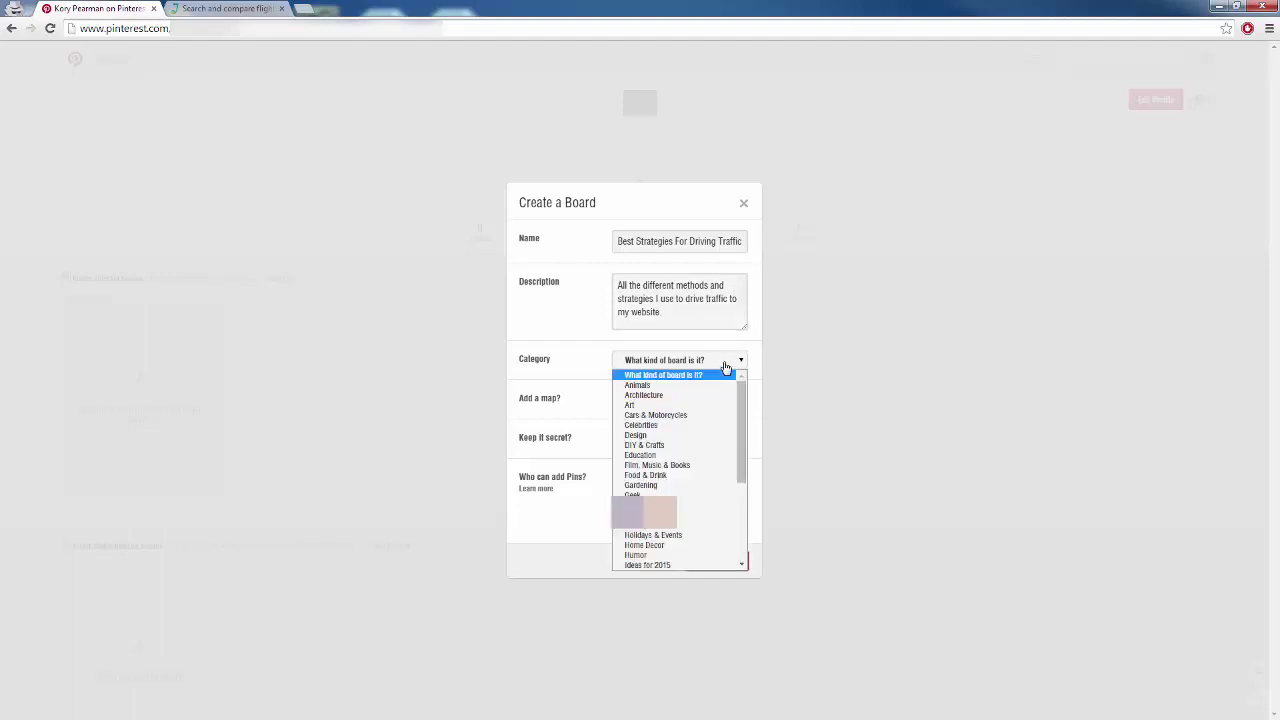
{"action": "left_click", "coordinate": [686, 455]}
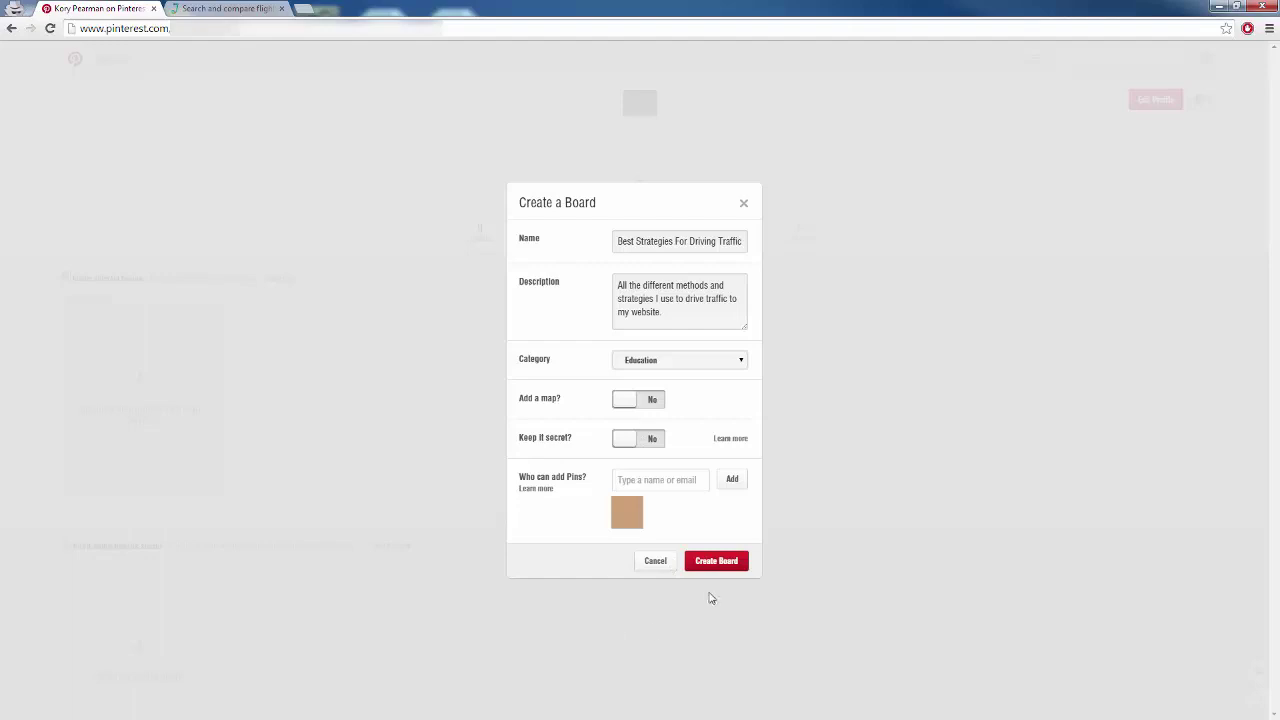
{"action": "left_click", "coordinate": [715, 562]}
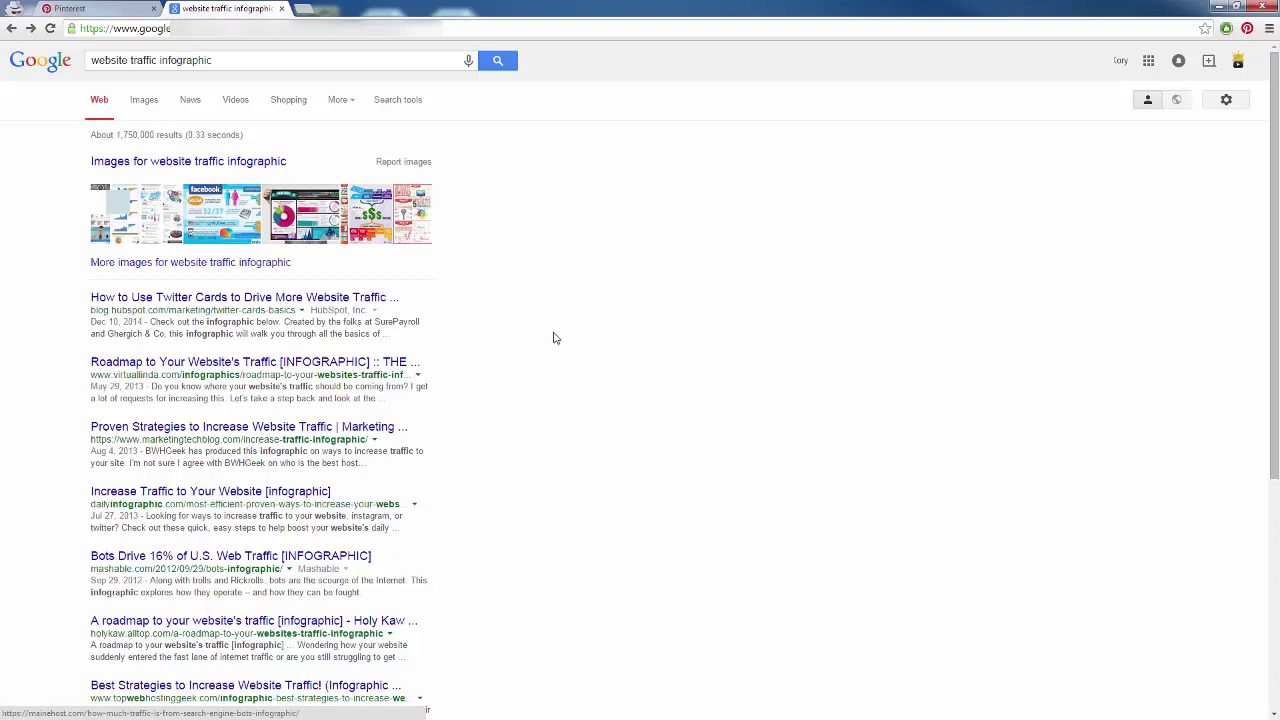
- Check the new board, and open the Google result "How to Use Twitter Cards to Drive More Website Traffic" in a new tab
{"action": "left_click", "coordinate": [85, 9]}
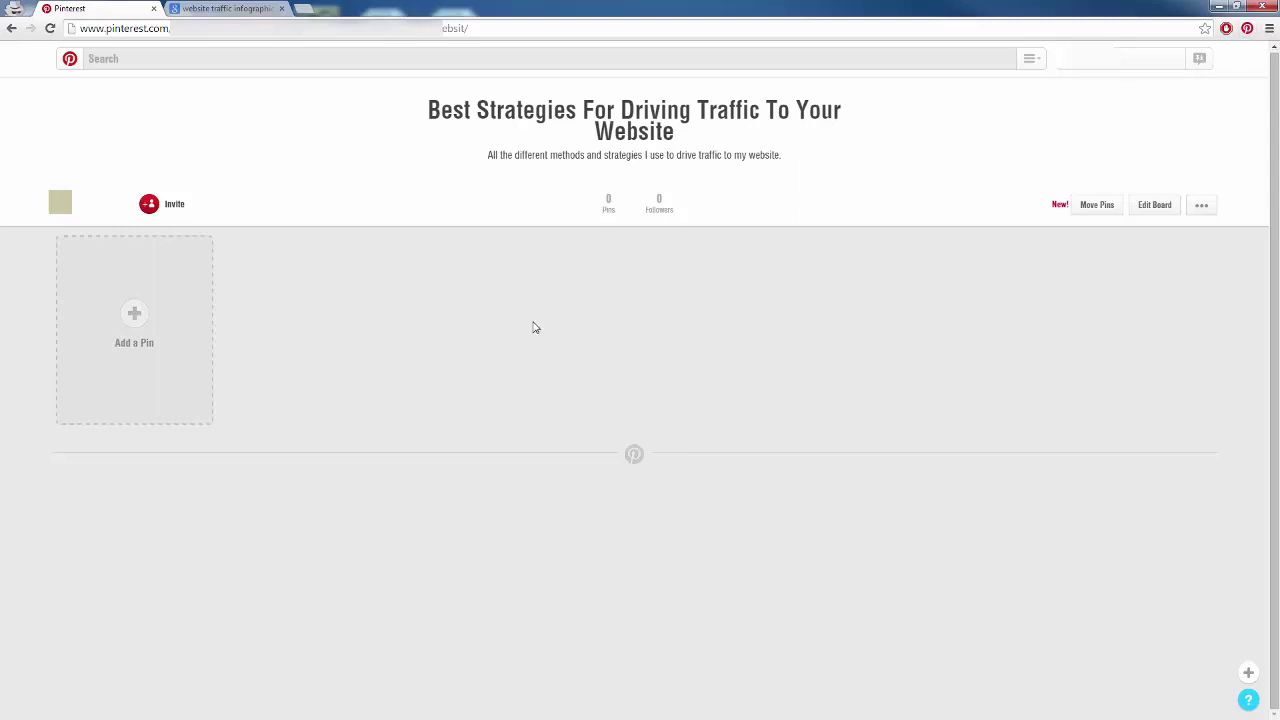
{"action": "left_click", "coordinate": [214, 9]}
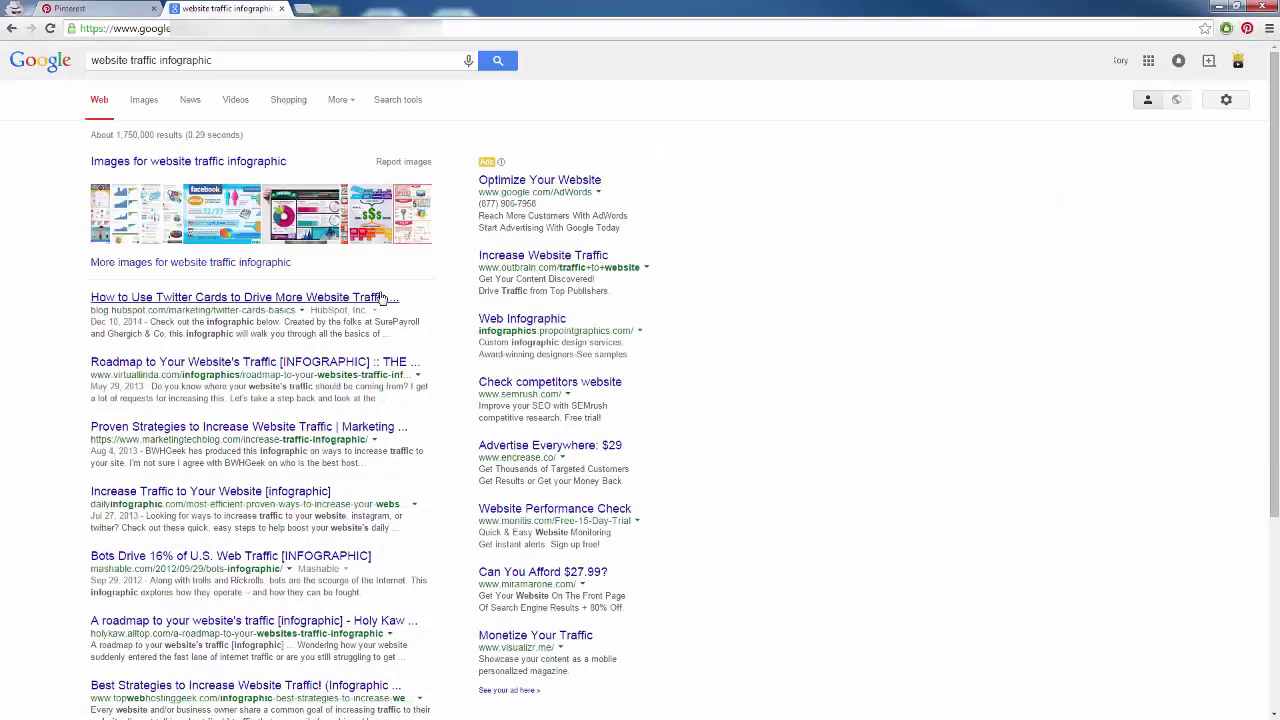
{"action": "right_click", "coordinate": [216, 300]}
{"action": "left_click", "coordinate": [226, 304]}
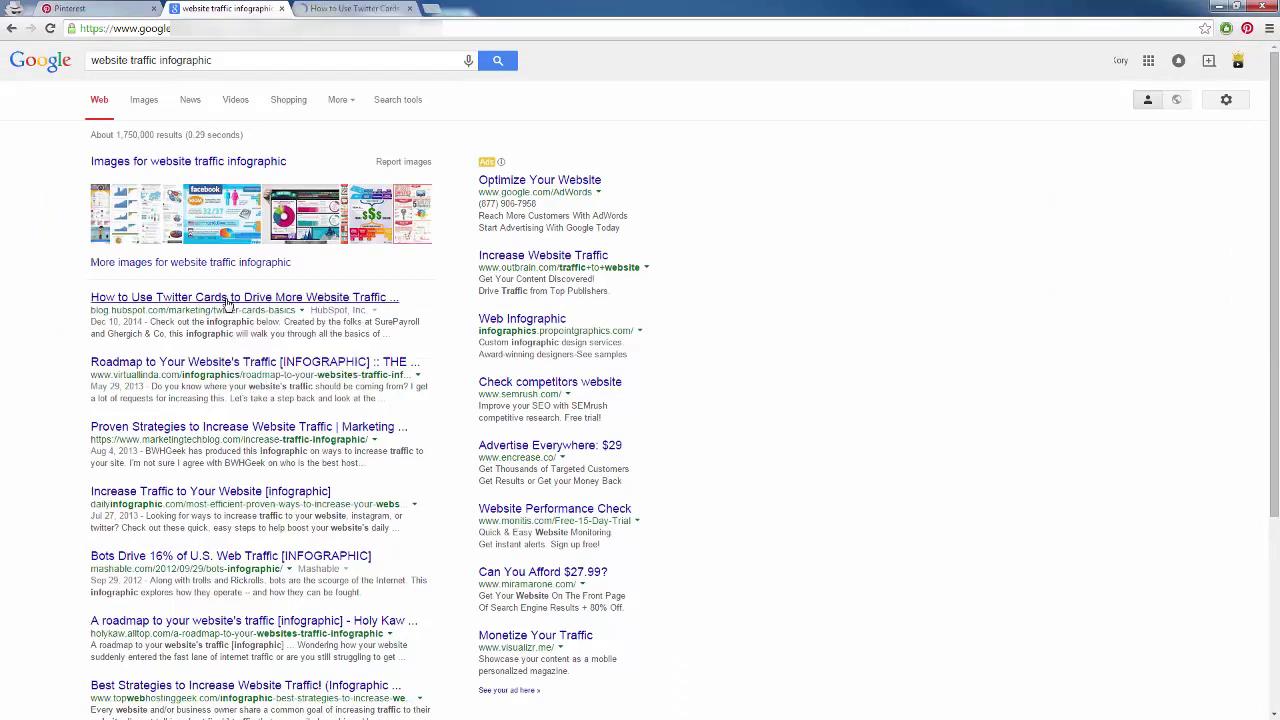
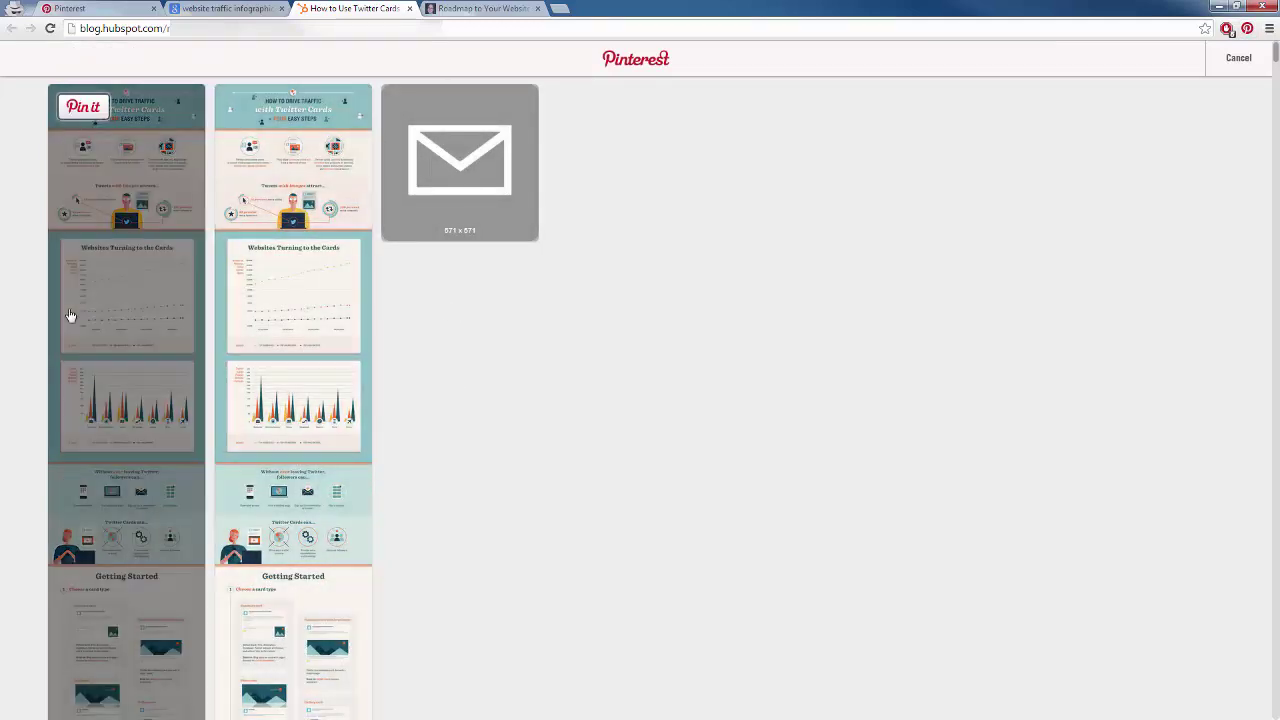
- Pick the first Twitter Cards infographic on the HubSpot page for pinning and choose the "Best Strategies For Driving Traffic To Your Website" board
{"action": "left_click", "coordinate": [78, 110]}
{"action": "left_click_drag", "start_coordinate": [244, 13], "coordinate": [524, 254]}
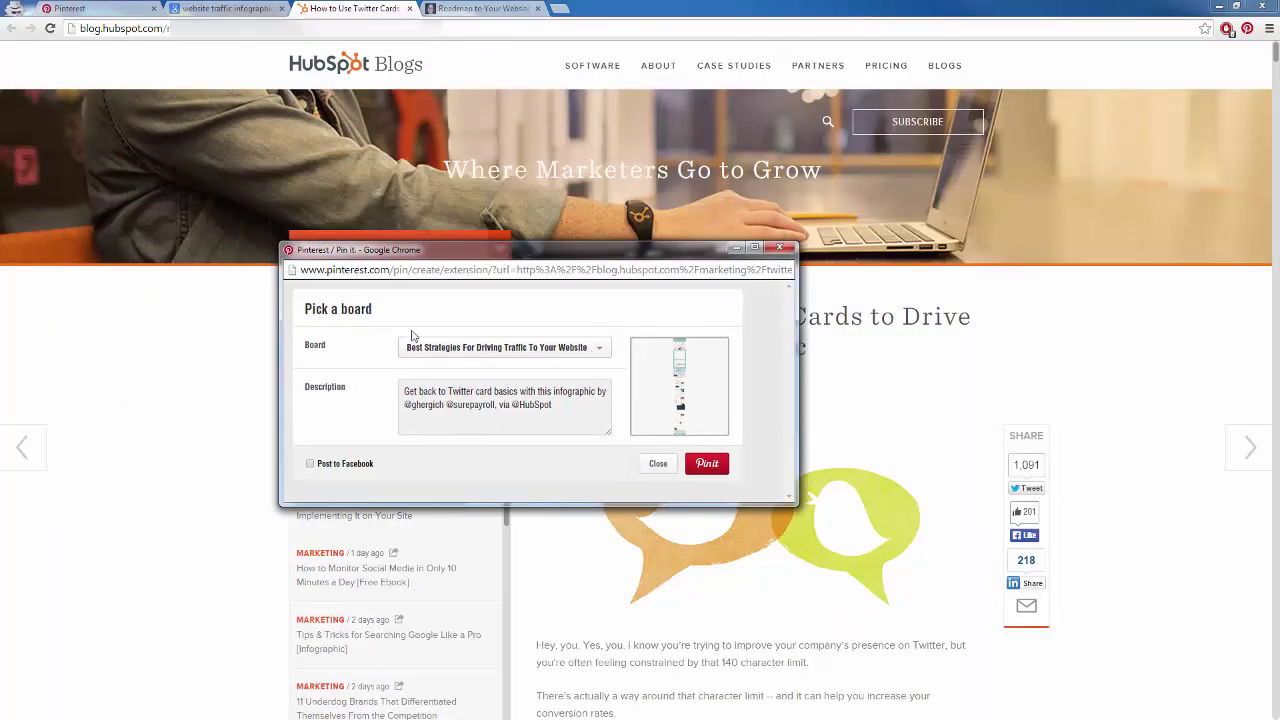
{"action": "left_click", "coordinate": [600, 347]}
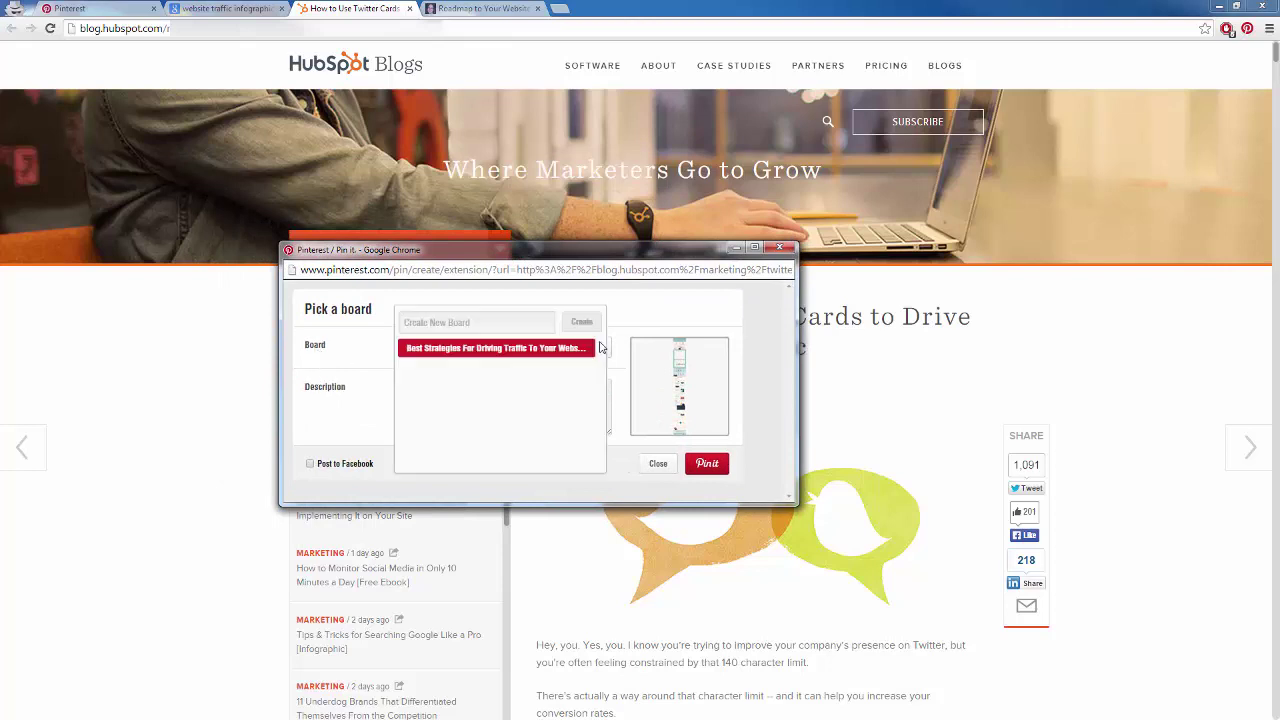
{"action": "left_click", "coordinate": [489, 350]}
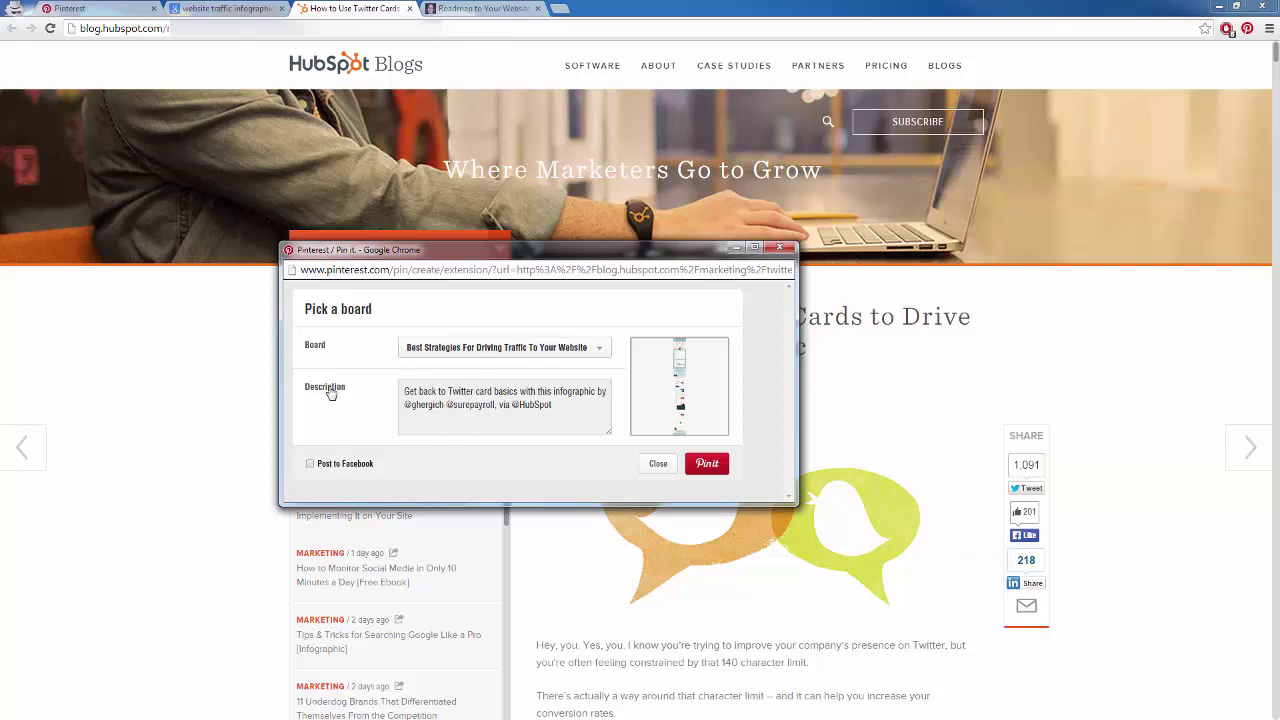
- Replace the description with "How to drive thousands of visitors to your website using Twitter! #TwitterTraffic #DriveTraffic #WebsiteTraffic" and save the pin
{"action": "triple_click", "coordinate": [421, 408]}
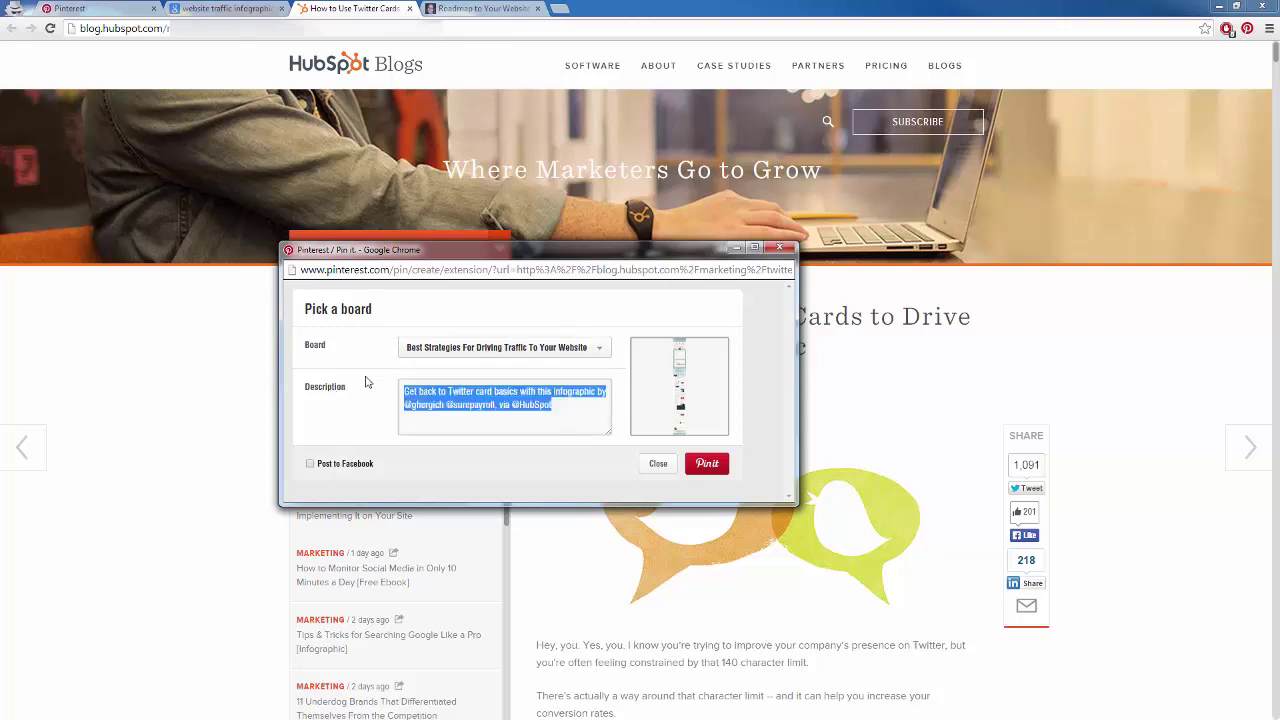
{"action": "type", "text": "How to drive thousands of visitors to your website using Twitter! #TwitterTraffic #DriveTraffic #WebsiteTraffic"}
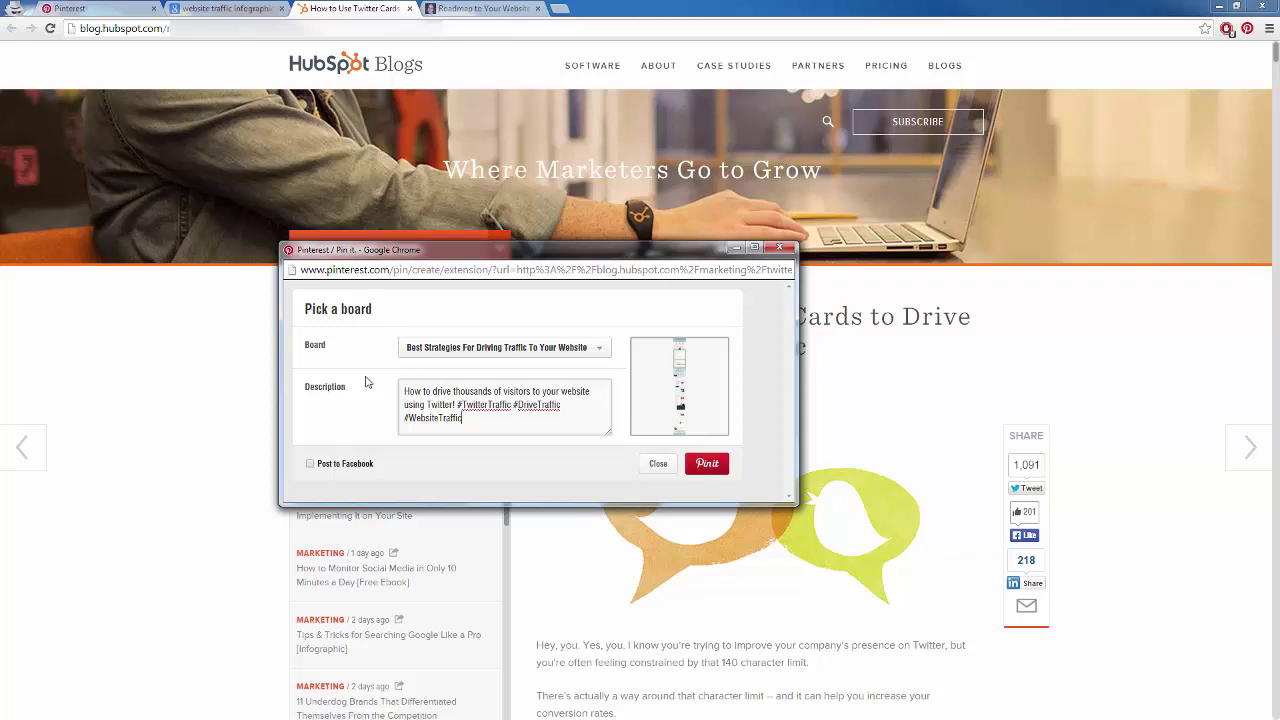
{"action": "left_click", "coordinate": [703, 464]}
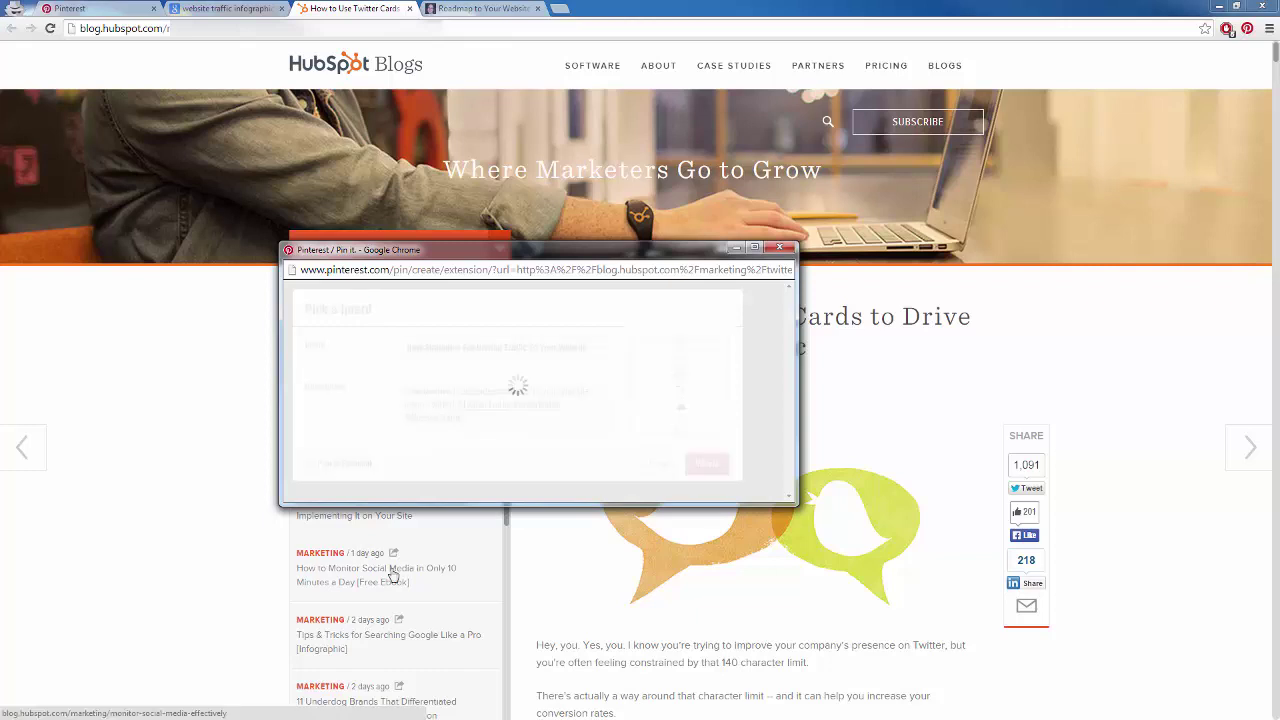
- Return to the traffic strategies board, refresh it and check the Twitter Cards pin down to its description
{"action": "left_click", "coordinate": [70, 8]}
{"action": "left_click", "coordinate": [50, 28]}
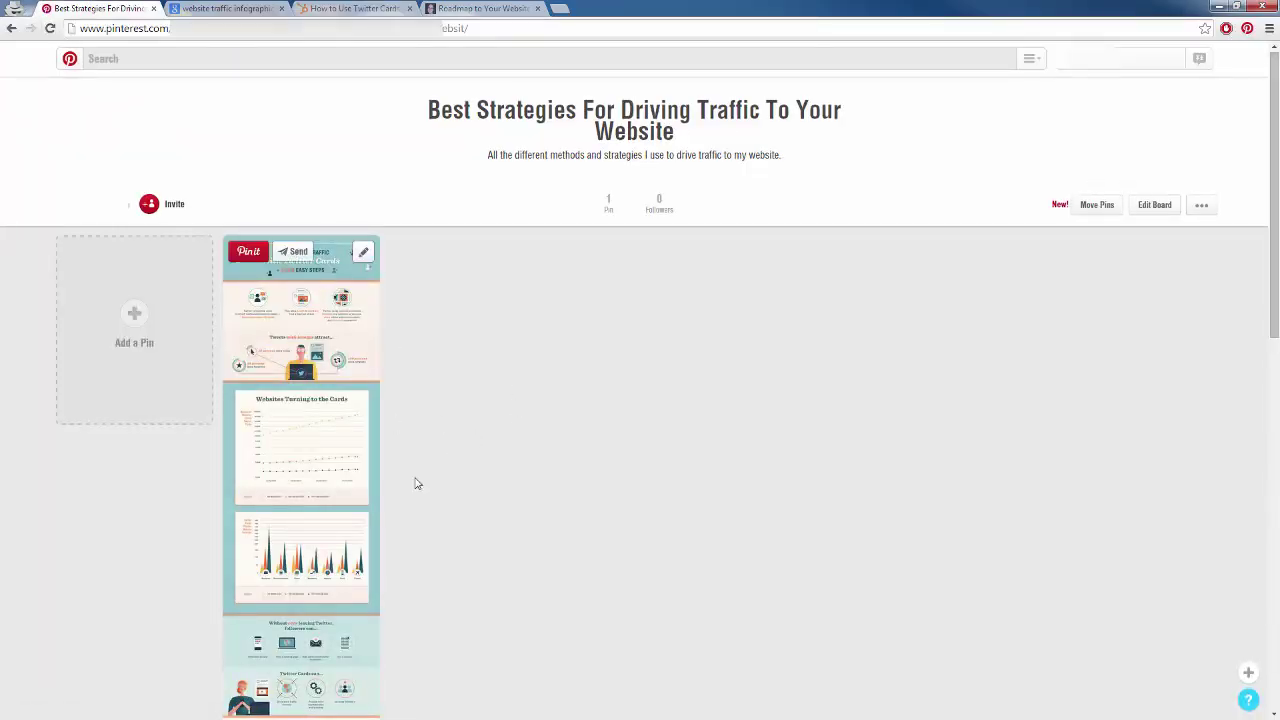
{"action": "scroll", "coordinate": [463, 401], "scroll_direction": "down", "scroll_amount": 3}
{"action": "scroll", "coordinate": [470, 410], "scroll_direction": "down", "scroll_amount": 10}
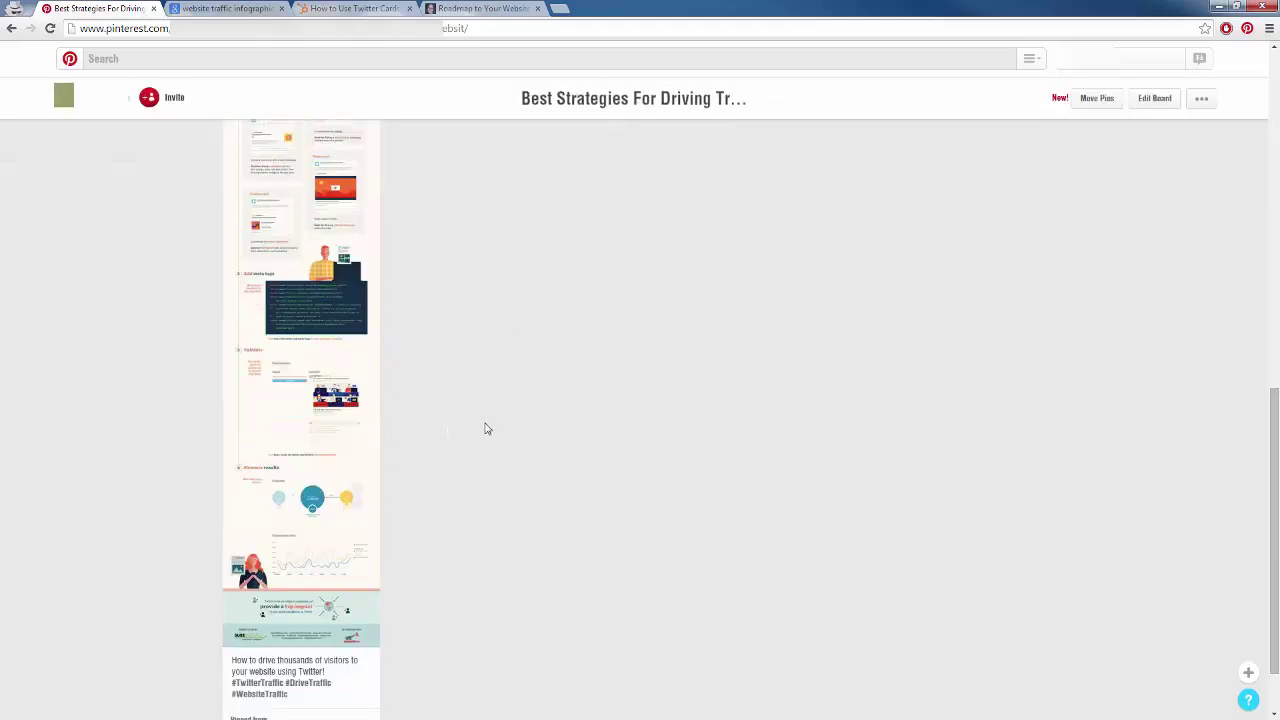
{"action": "scroll", "coordinate": [483, 428], "scroll_direction": "up", "scroll_amount": 12}
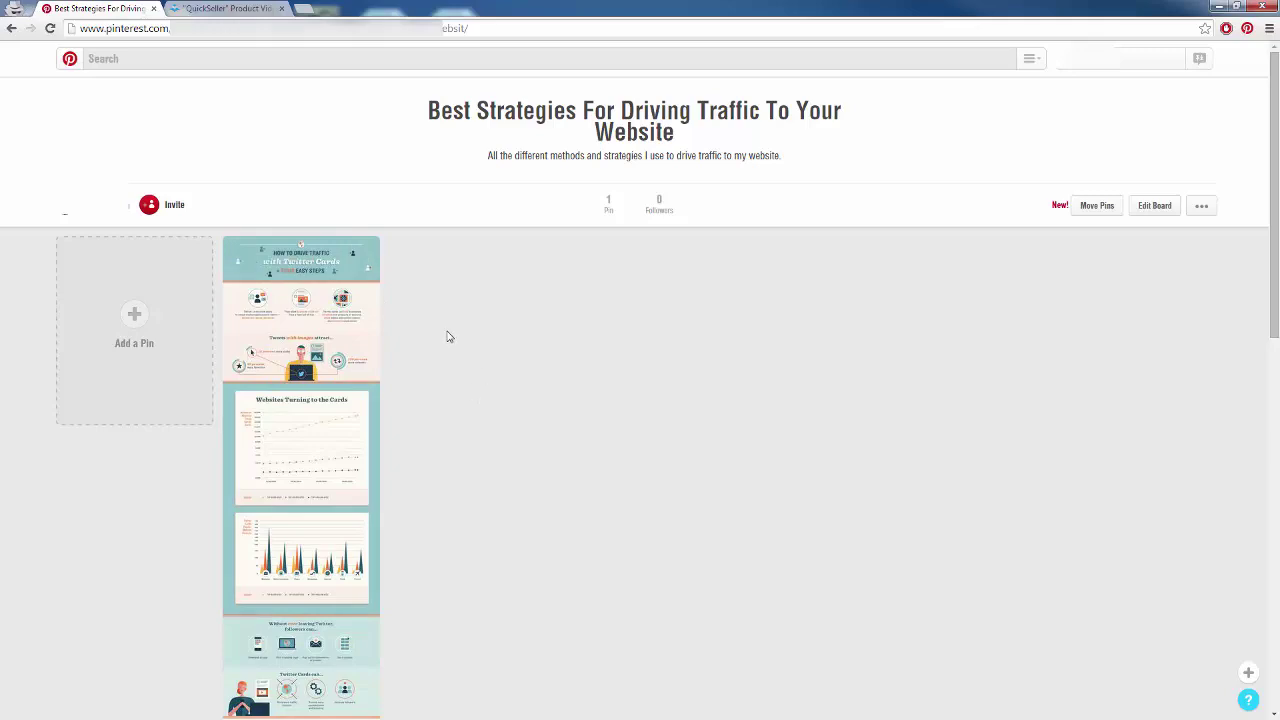
- Look over the "QuickSeller" Product Video Sales Template page and start a pin from it
{"action": "key", "text": "ctrl+Tab"}
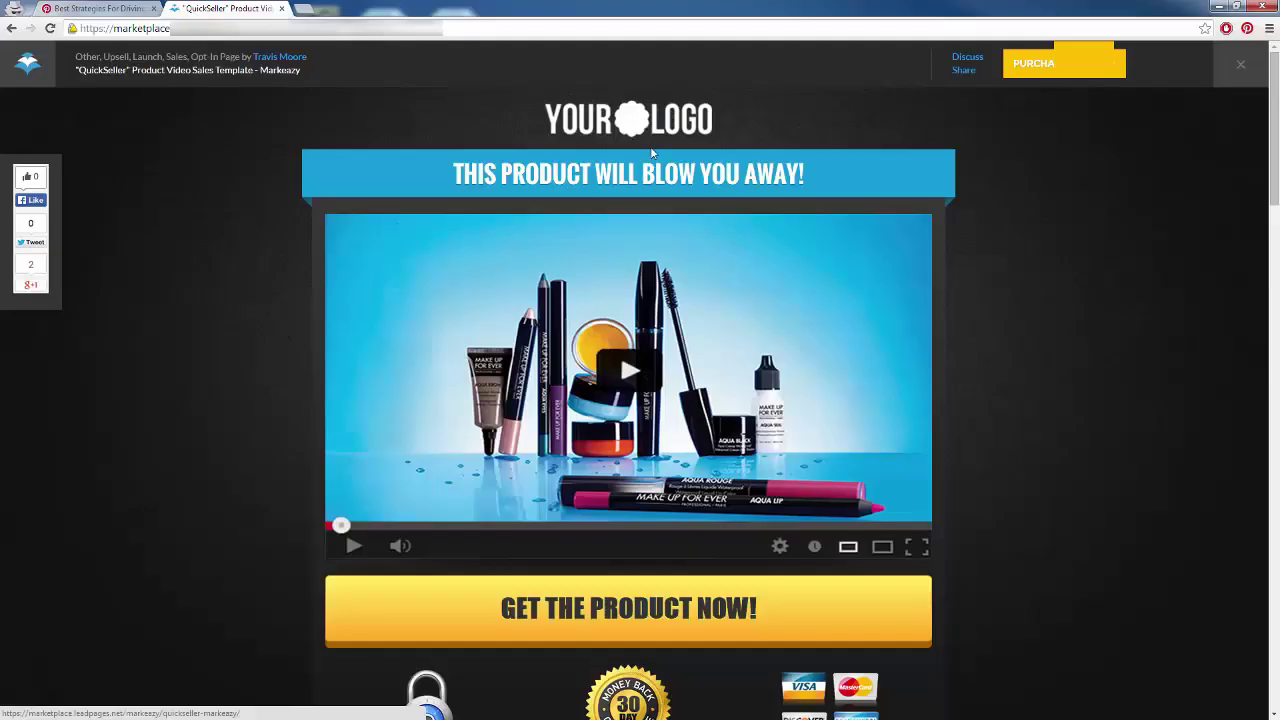
{"action": "scroll", "coordinate": [343, 450], "scroll_direction": "down", "scroll_amount": 1}
{"action": "scroll", "coordinate": [343, 450], "scroll_direction": "up", "scroll_amount": 1}
{"action": "scroll", "coordinate": [226, 388], "scroll_direction": "down", "scroll_amount": 3}
{"action": "scroll", "coordinate": [223, 388], "scroll_direction": "up", "scroll_amount": 3}
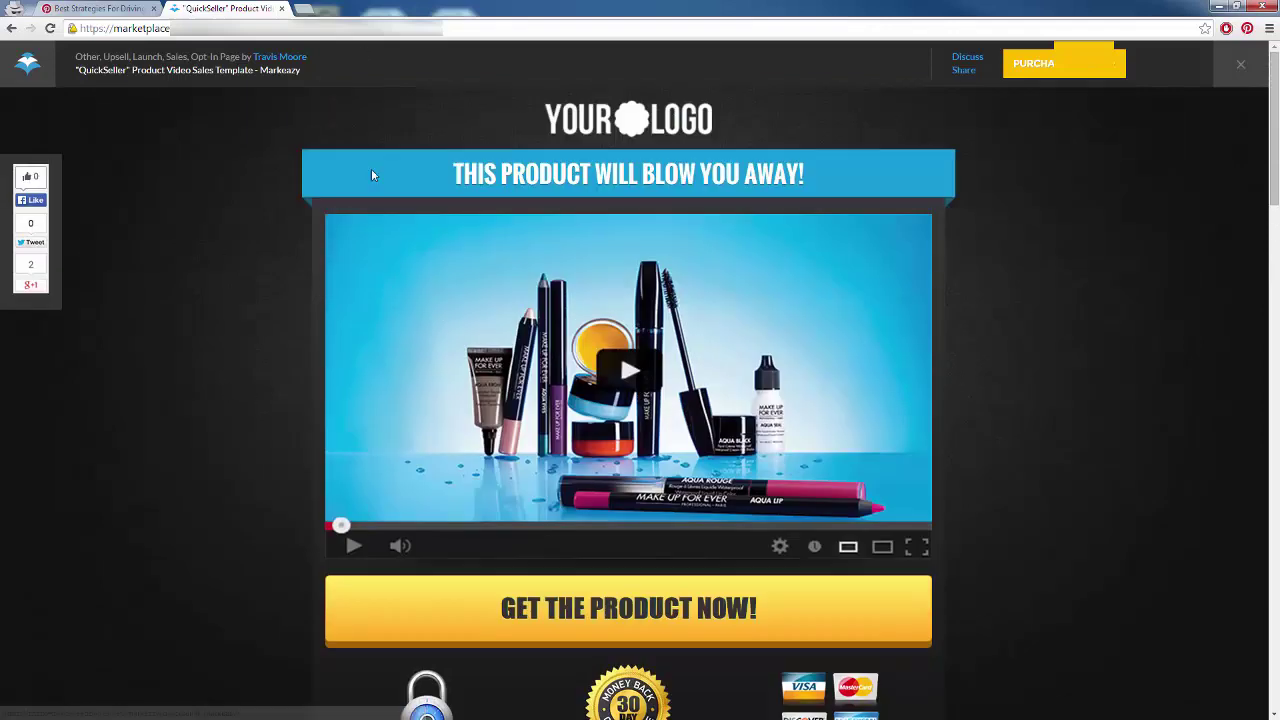
{"action": "left_click", "coordinate": [1247, 29]}
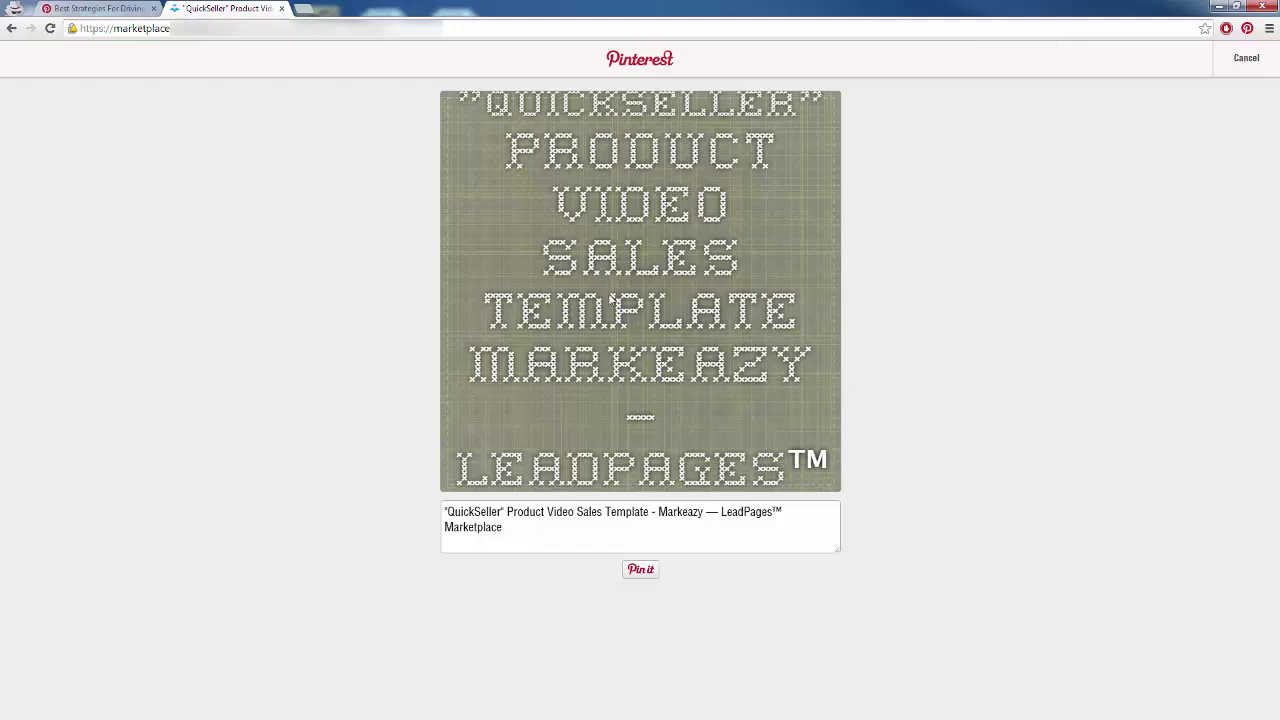
- Caption the pin "Click here to learn how I drove 14,395 visitors to my blog in 2 weeks! #DriveTraffic #UnlimitedTraffic #WebsiteTraffic" and save it to the board
{"action": "left_click_drag", "start_coordinate": [536, 531], "coordinate": [424, 499]}
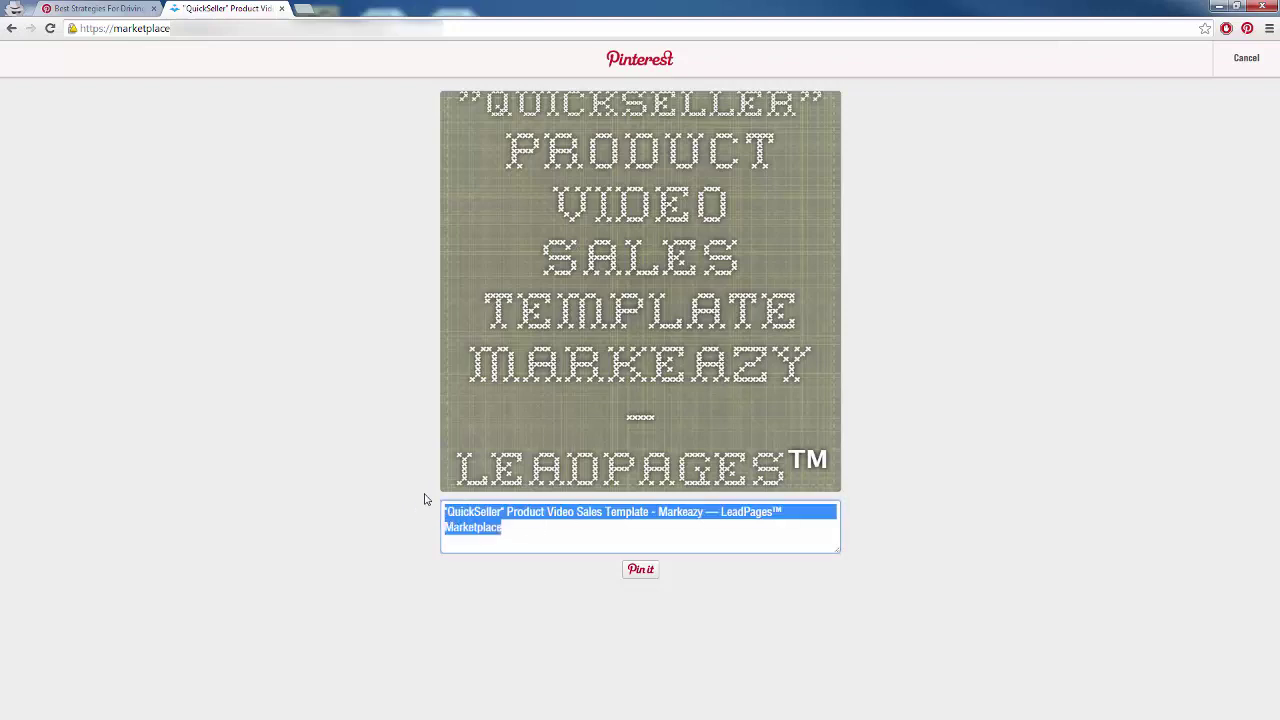
{"action": "key", "text": "ctrl+v"}
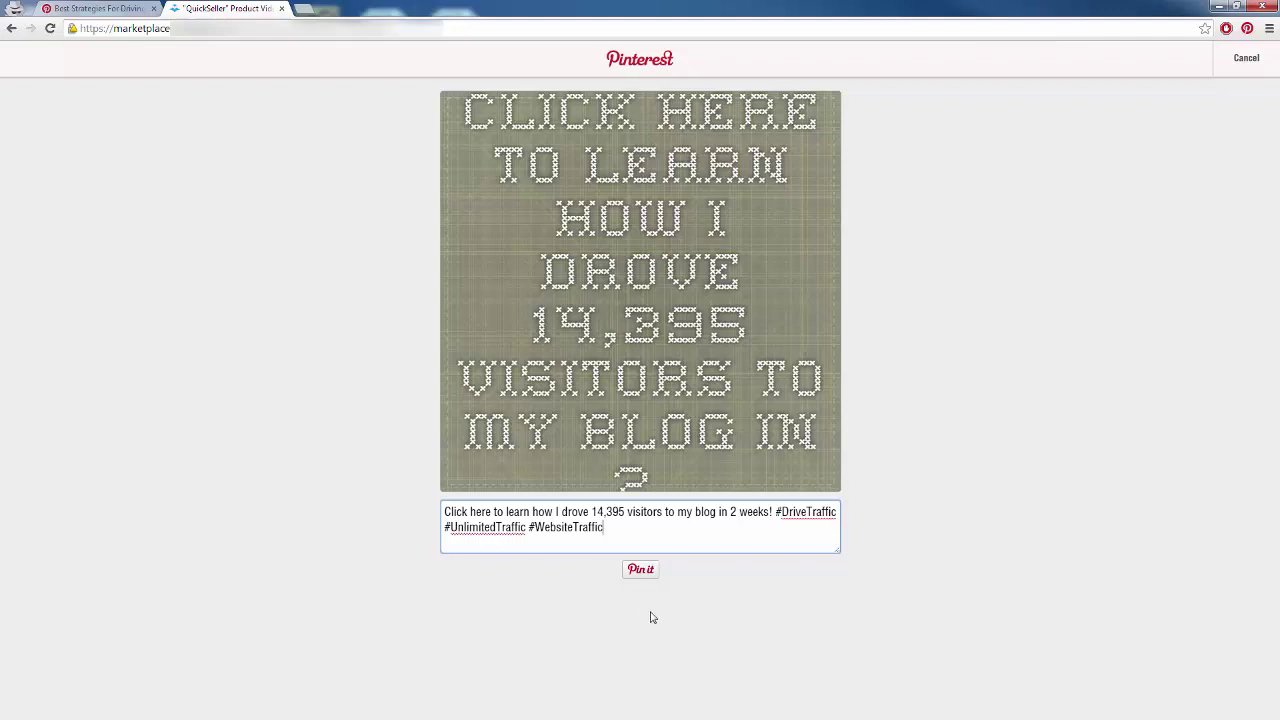
{"action": "left_click", "coordinate": [641, 570]}
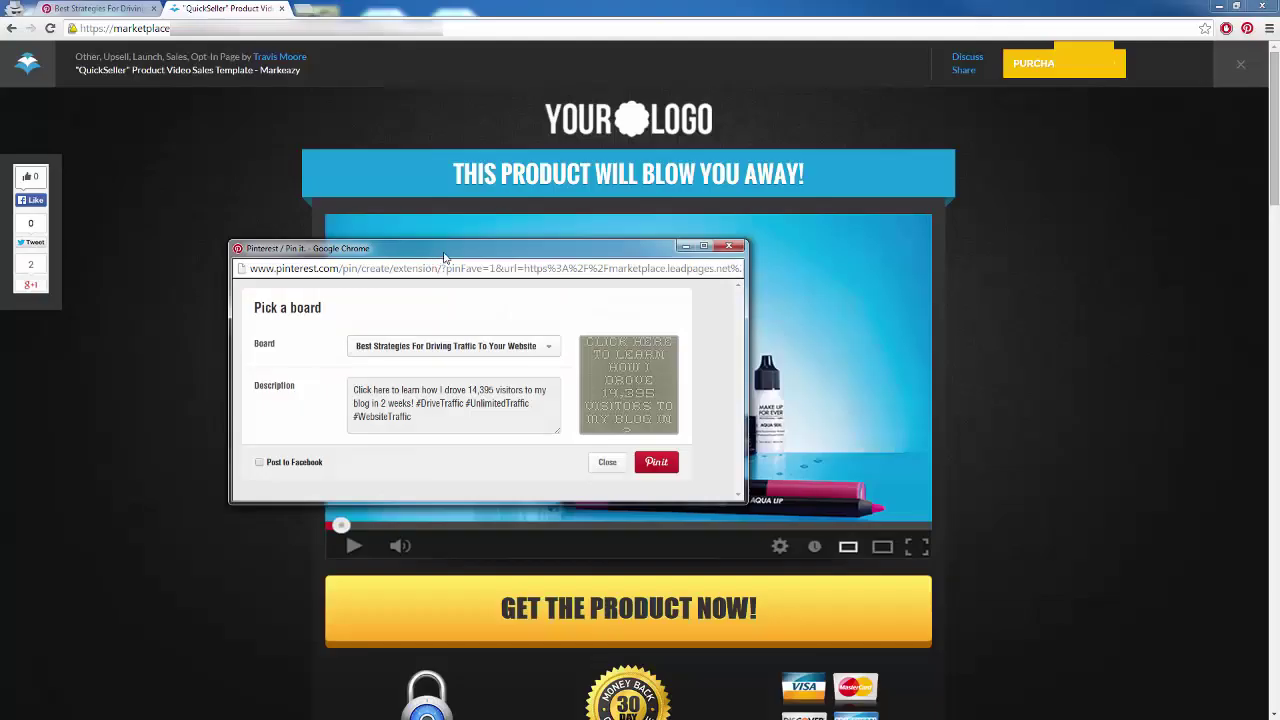
{"action": "left_click_drag", "start_coordinate": [445, 258], "coordinate": [471, 265]}
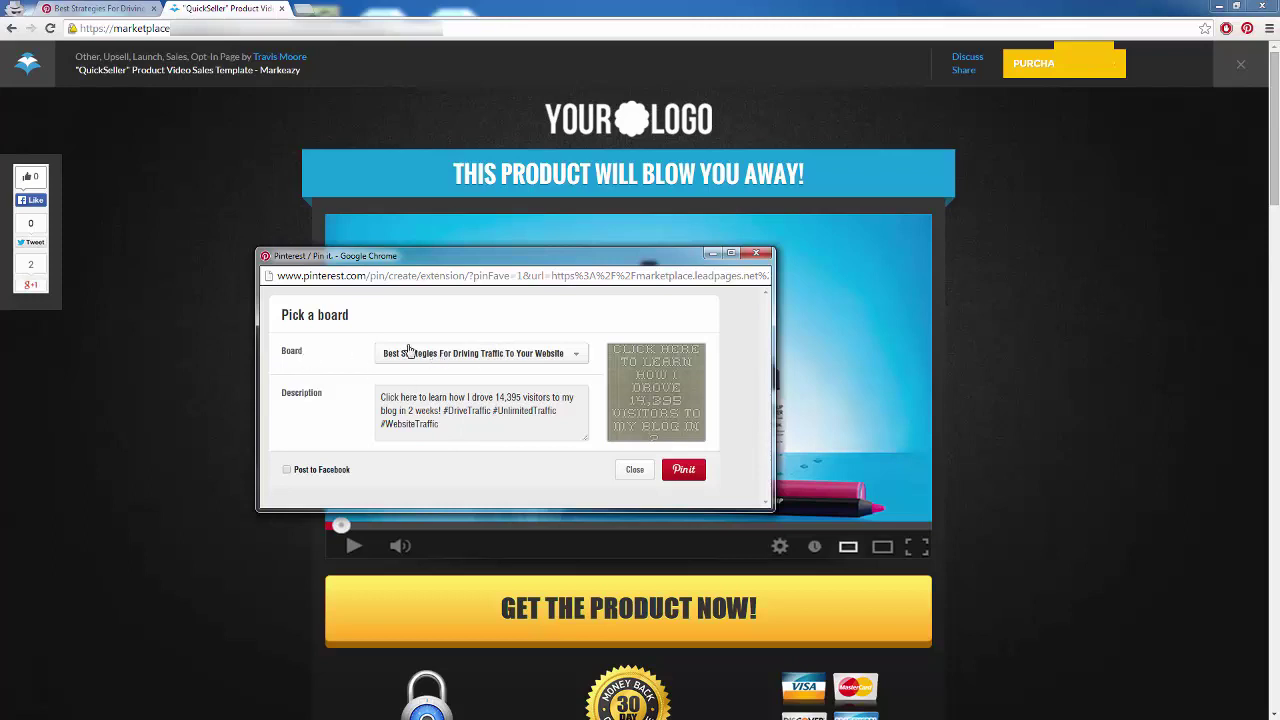
{"action": "left_click", "coordinate": [697, 472]}
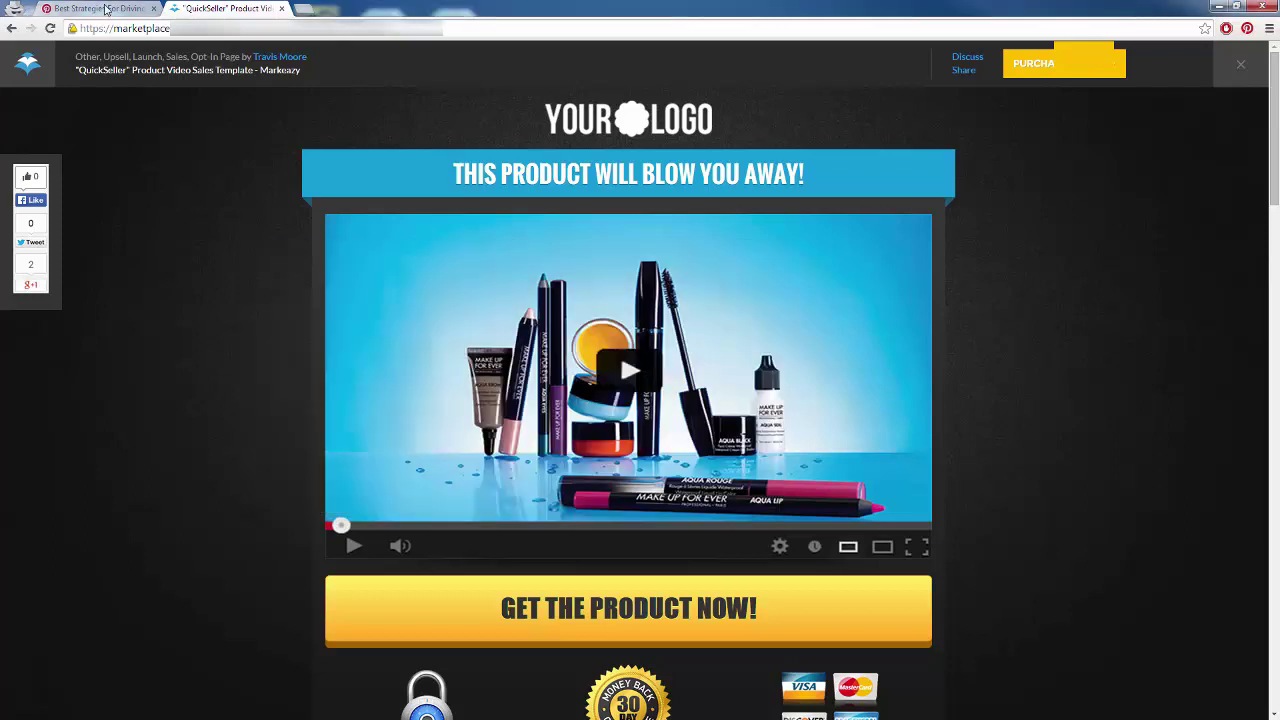
- Refresh the traffic strategies board and check the text pin beside the Twitter Cards infographic
{"action": "left_click", "coordinate": [62, 9]}
{"action": "left_click", "coordinate": [52, 28]}
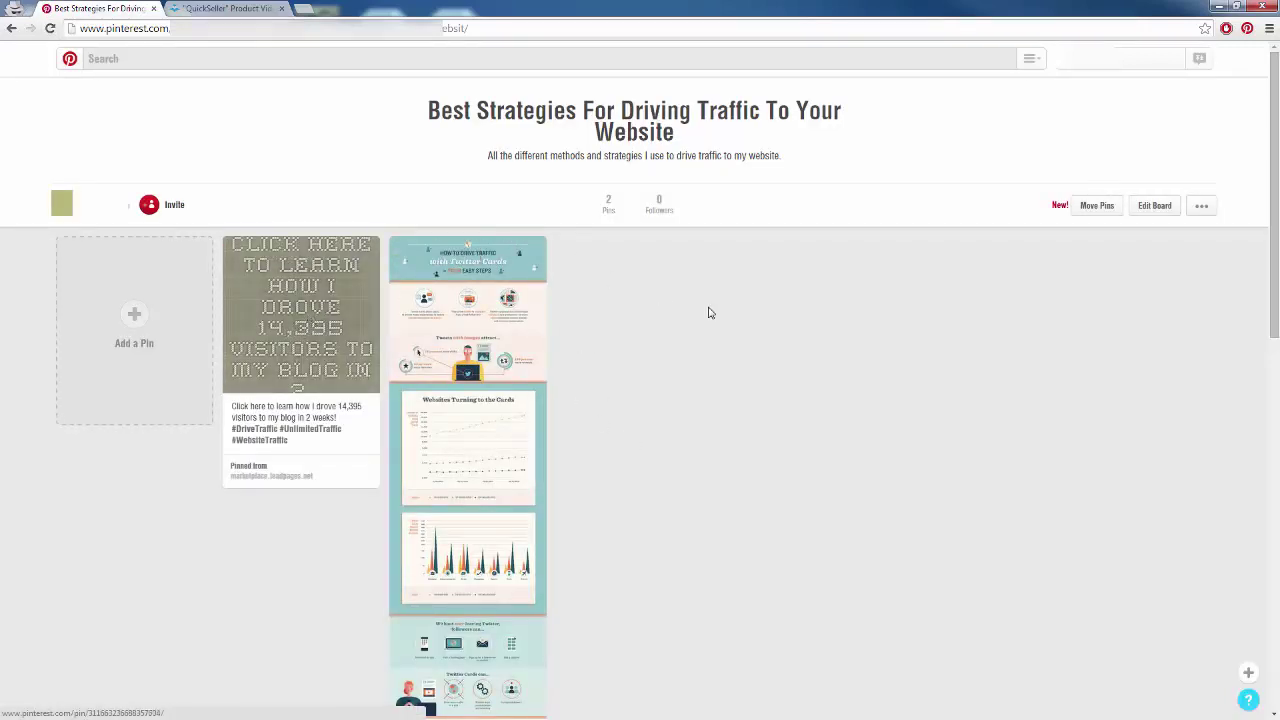
{"action": "scroll", "coordinate": [784, 366], "scroll_direction": "down", "scroll_amount": 3}
{"action": "scroll", "coordinate": [700, 390], "scroll_direction": "up", "scroll_amount": 3}
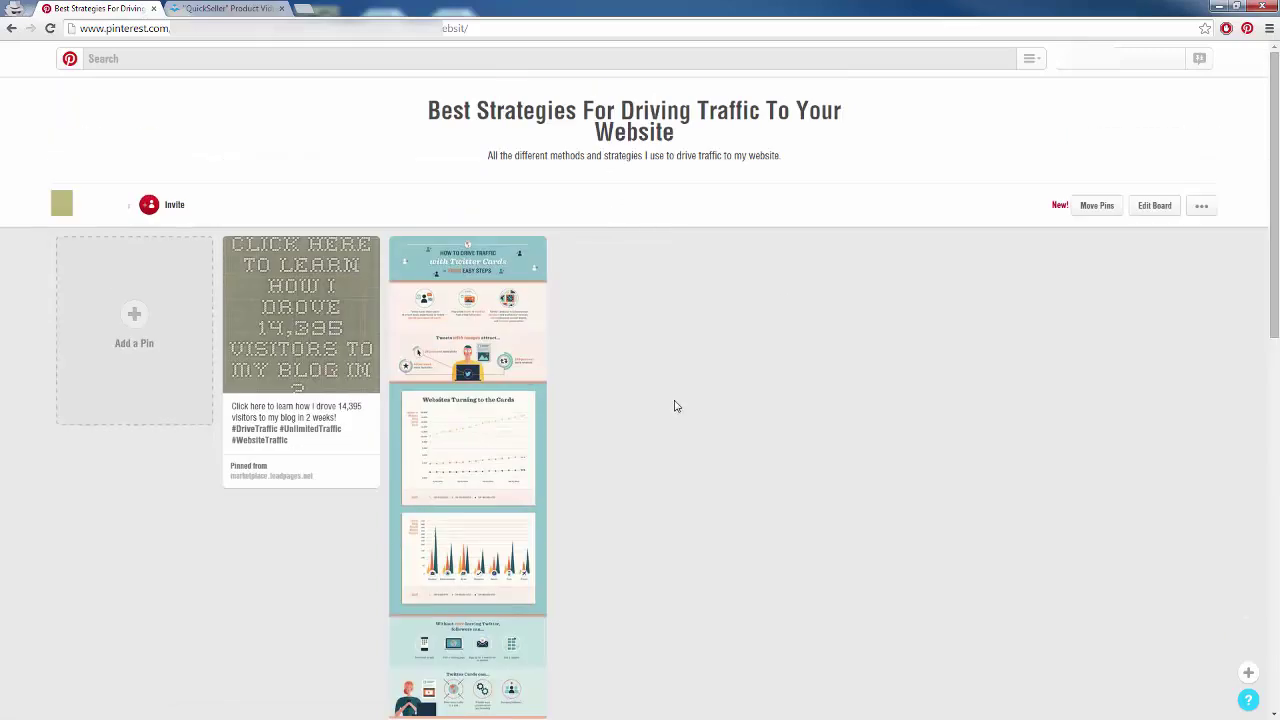
- Open the text pin, follow it to its linked marketplace.leadpages.net page, and close the sales template pages
{"action": "mouse_move", "coordinate": [340, 380]}
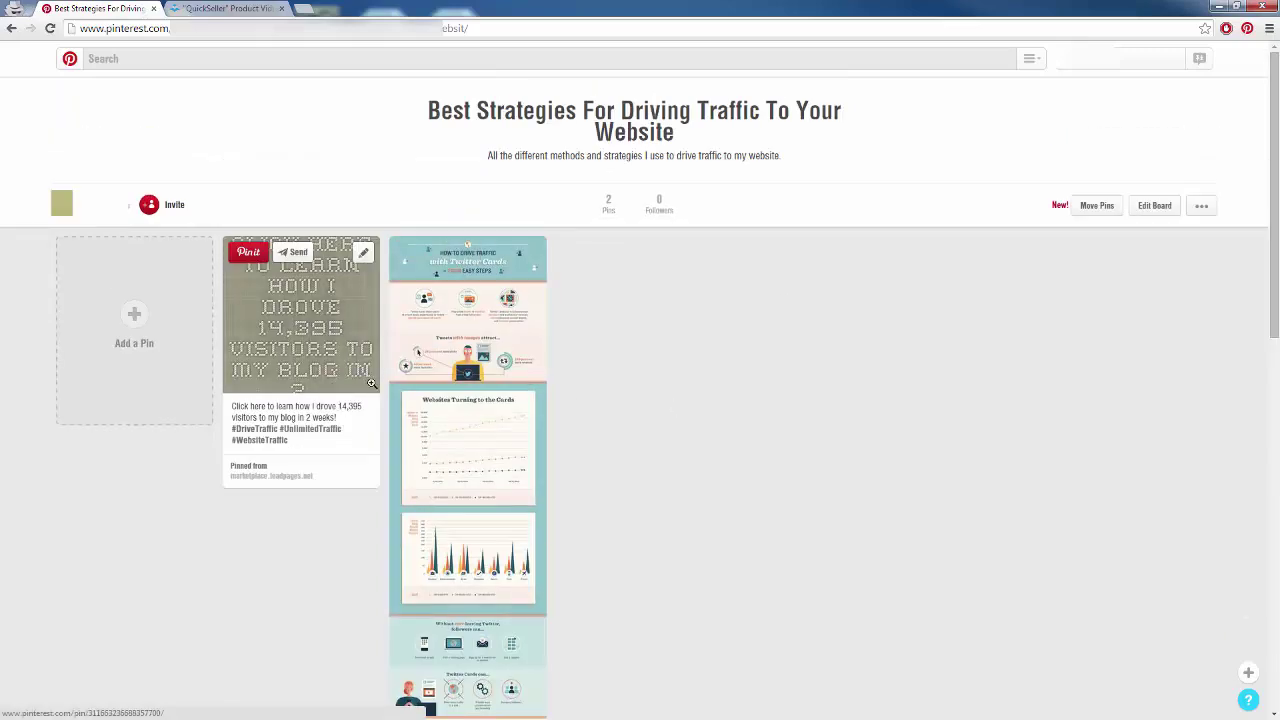
{"action": "left_click", "coordinate": [242, 452]}
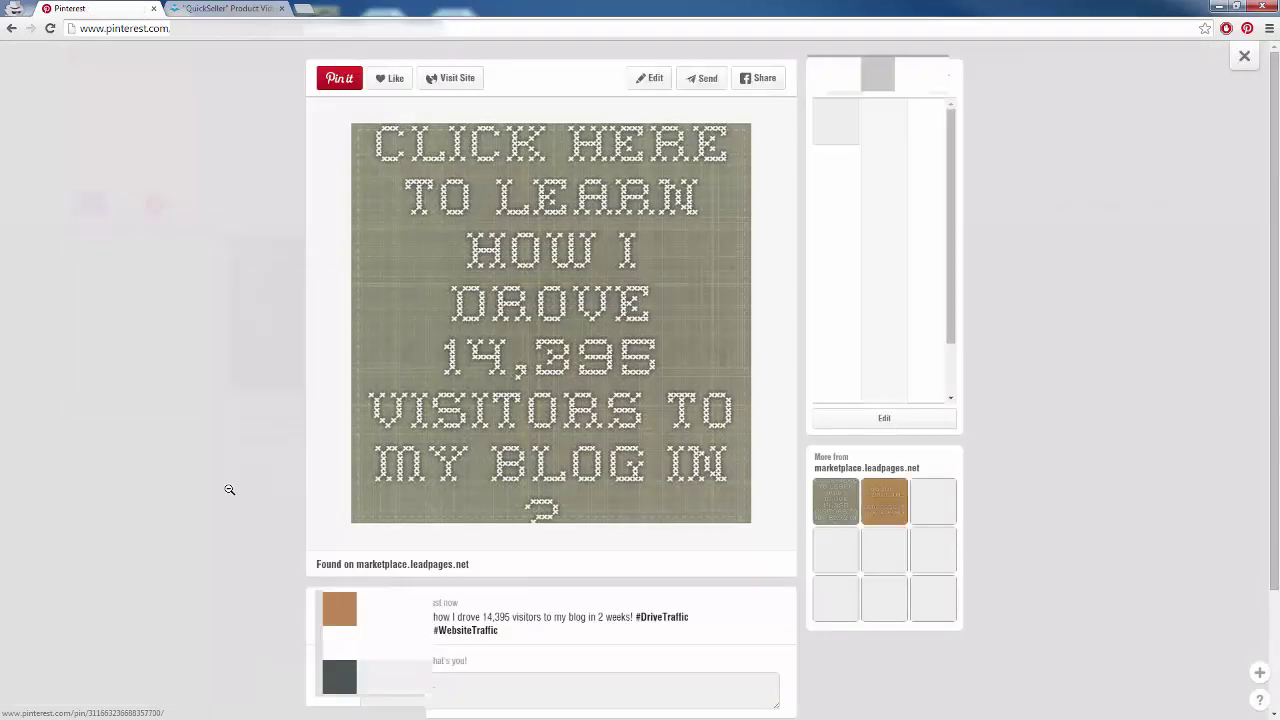
{"action": "left_click", "coordinate": [507, 383]}
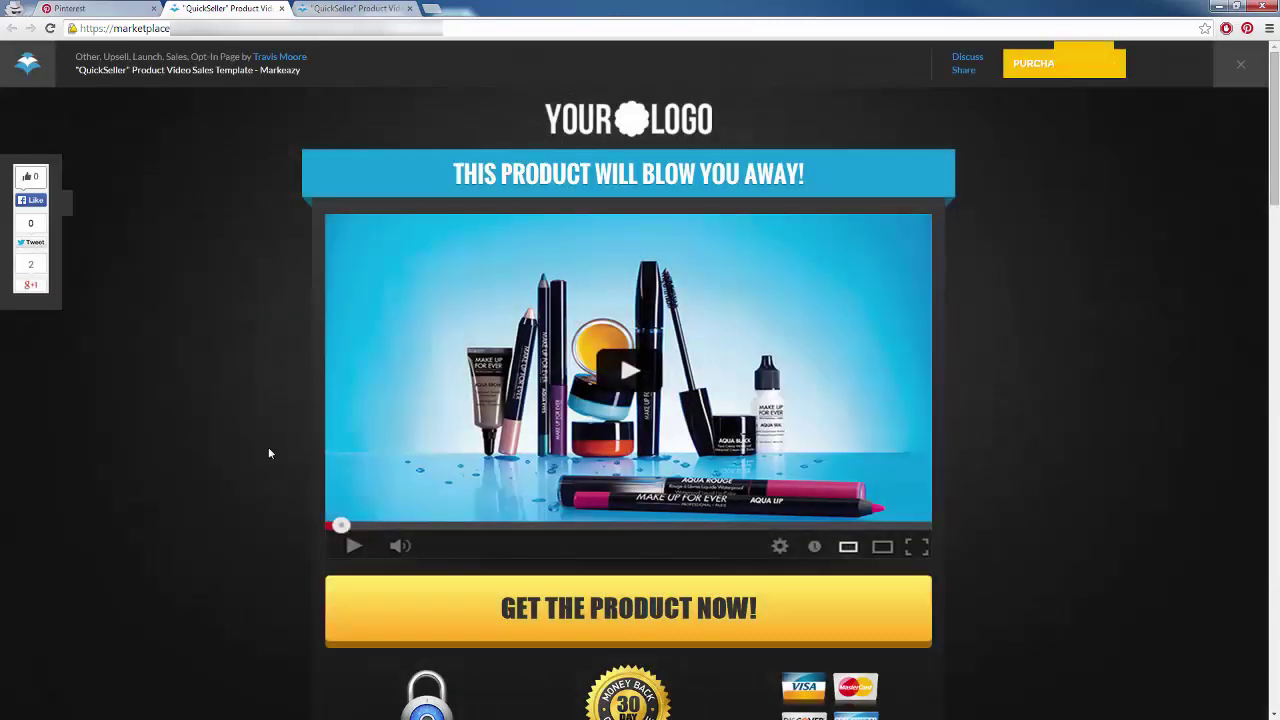
{"action": "left_click", "coordinate": [283, 8]}
{"action": "left_click", "coordinate": [283, 8]}
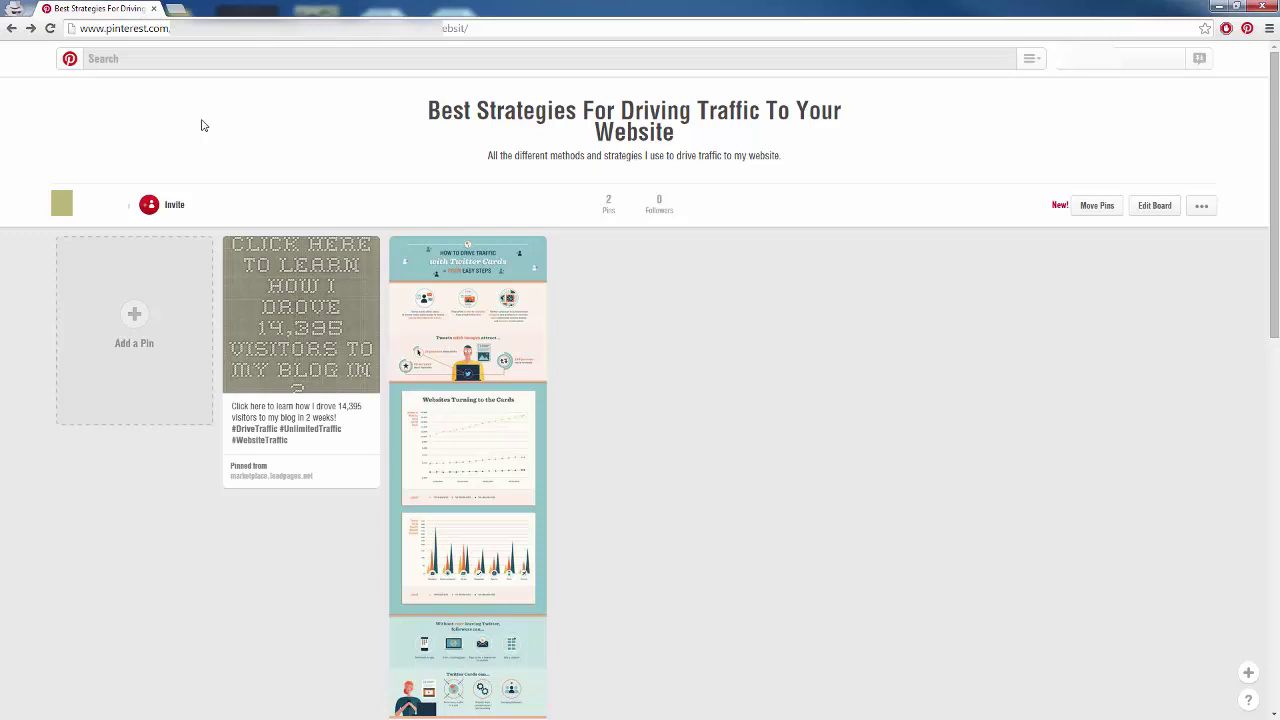
- Search Pinterest for "website traffic" and preview the repin form of the "Increase Traffic To Your Website" infographic without saving it
{"action": "left_click", "coordinate": [167, 64]}
{"action": "type", "text": "website traffic"}
{"action": "key", "text": "Return"}
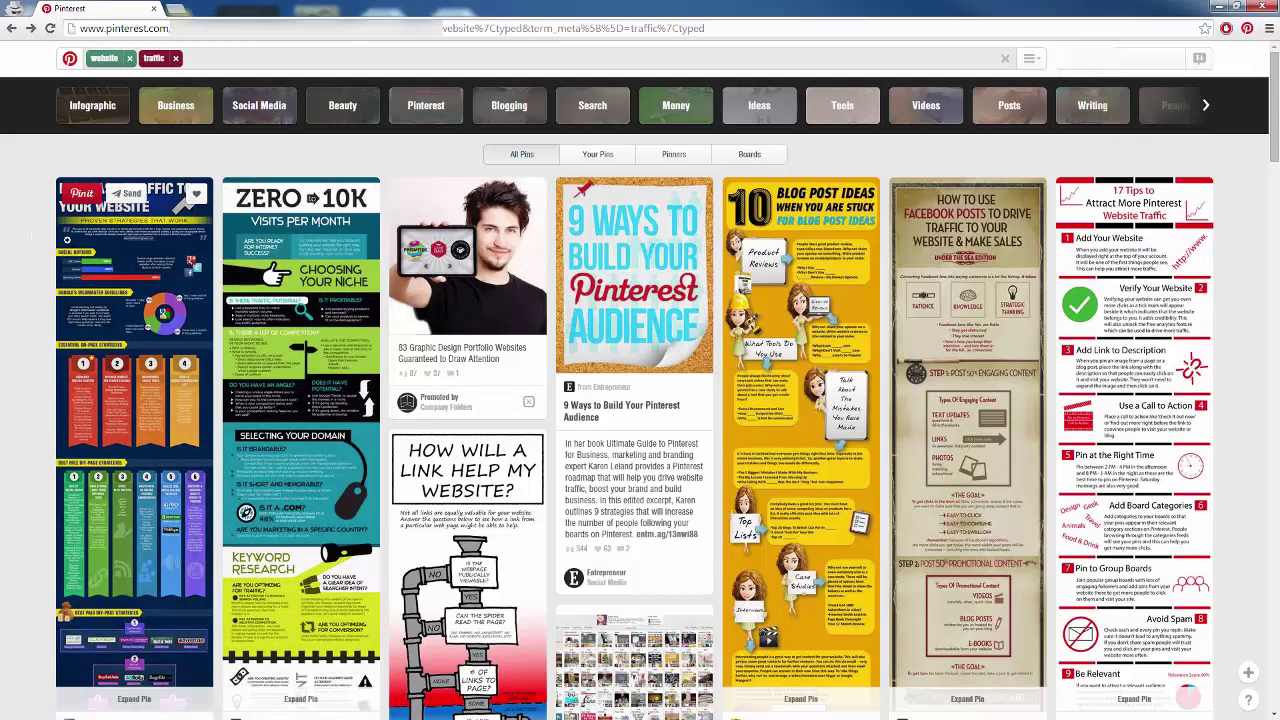
{"action": "scroll", "coordinate": [39, 271], "scroll_direction": "down", "scroll_amount": 1}
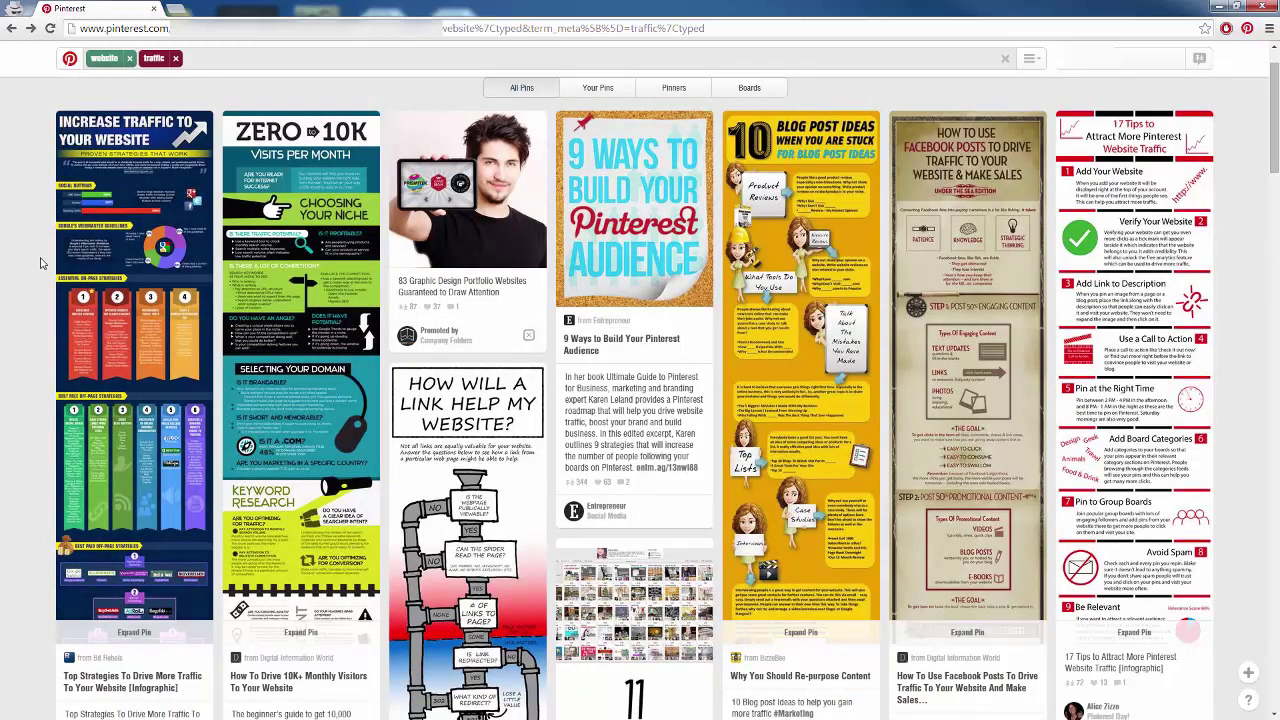
{"action": "left_click", "coordinate": [84, 127]}
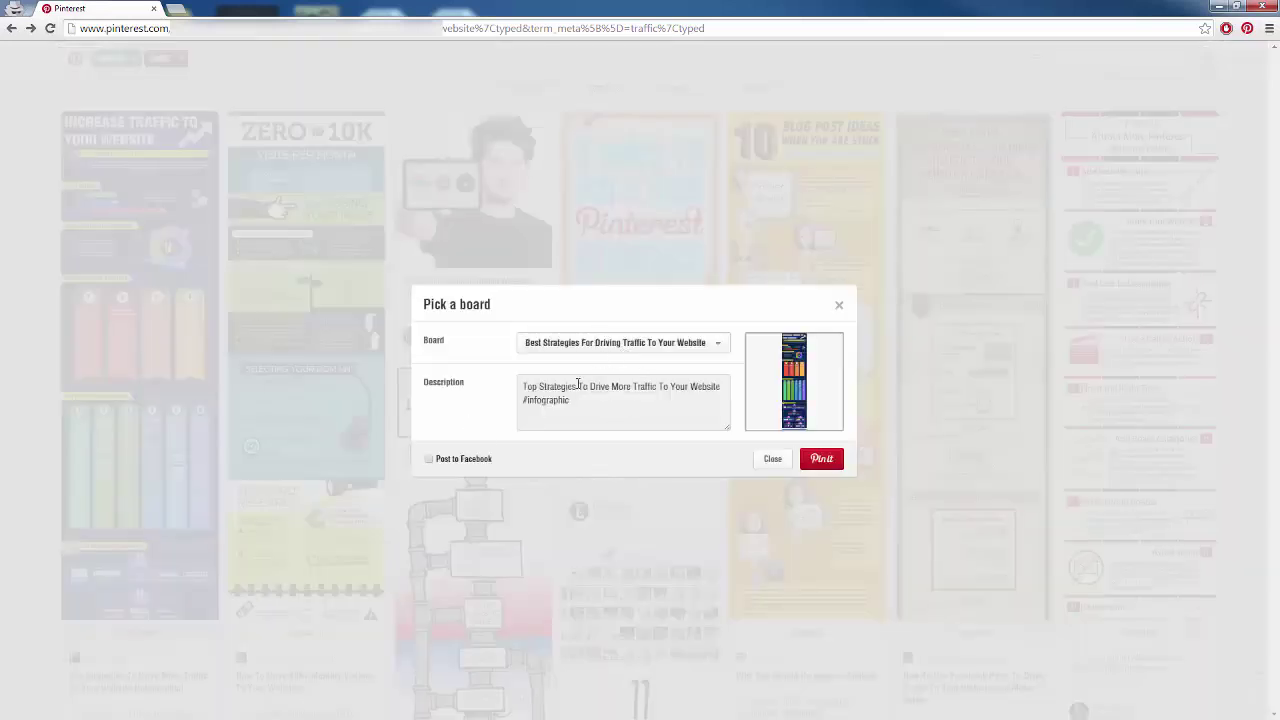
{"action": "left_click", "coordinate": [772, 460]}
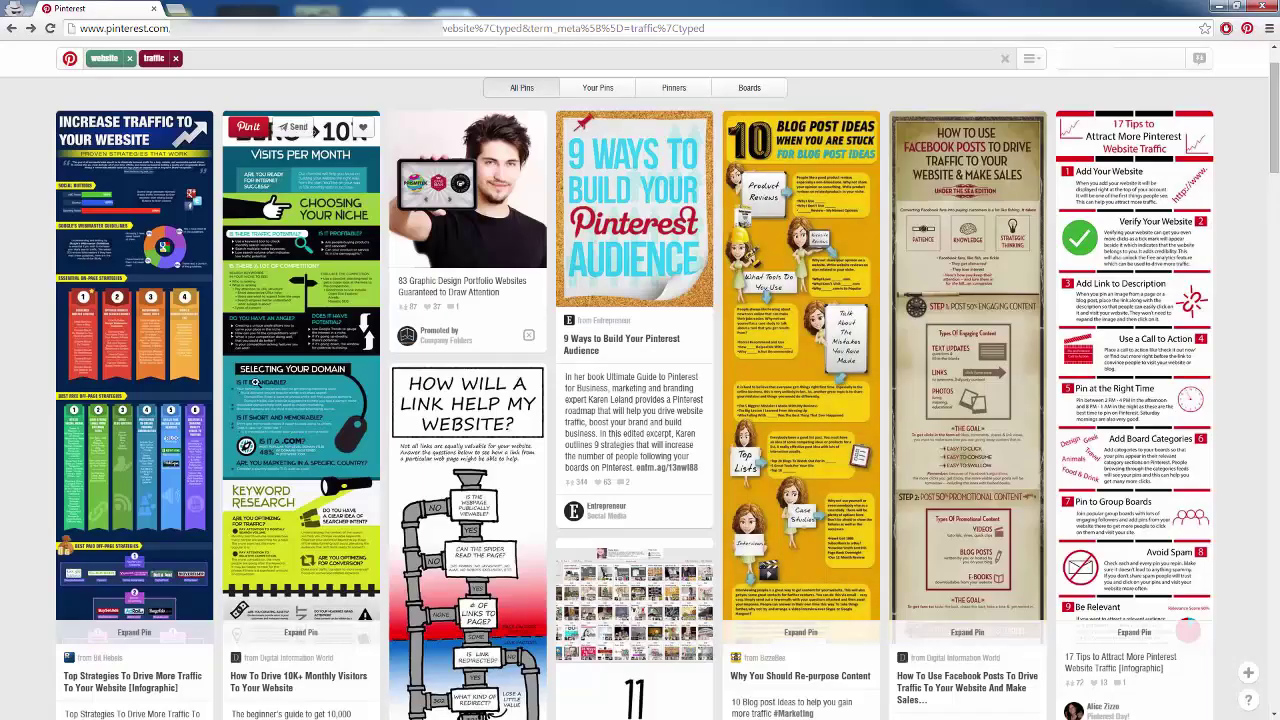
- Show only boards in the results and follow the second, third and fourth boards in the first row
{"action": "left_click", "coordinate": [749, 155]}
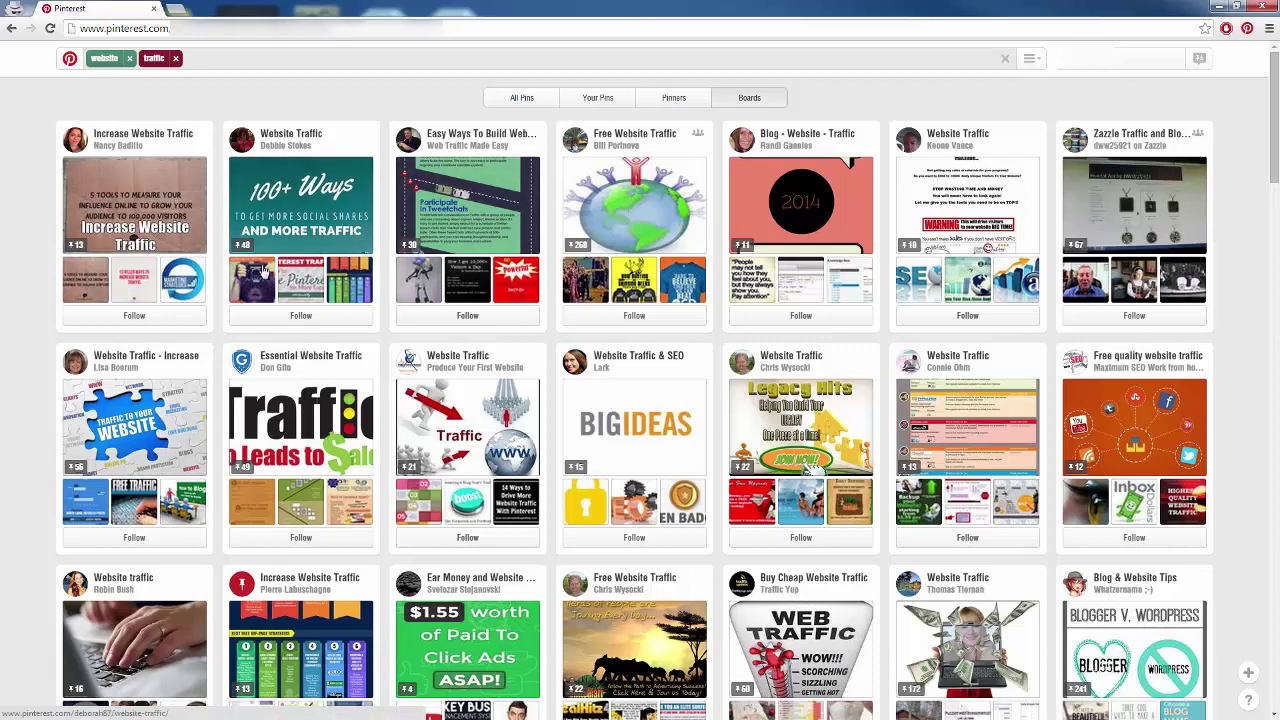
{"action": "left_click", "coordinate": [301, 315]}
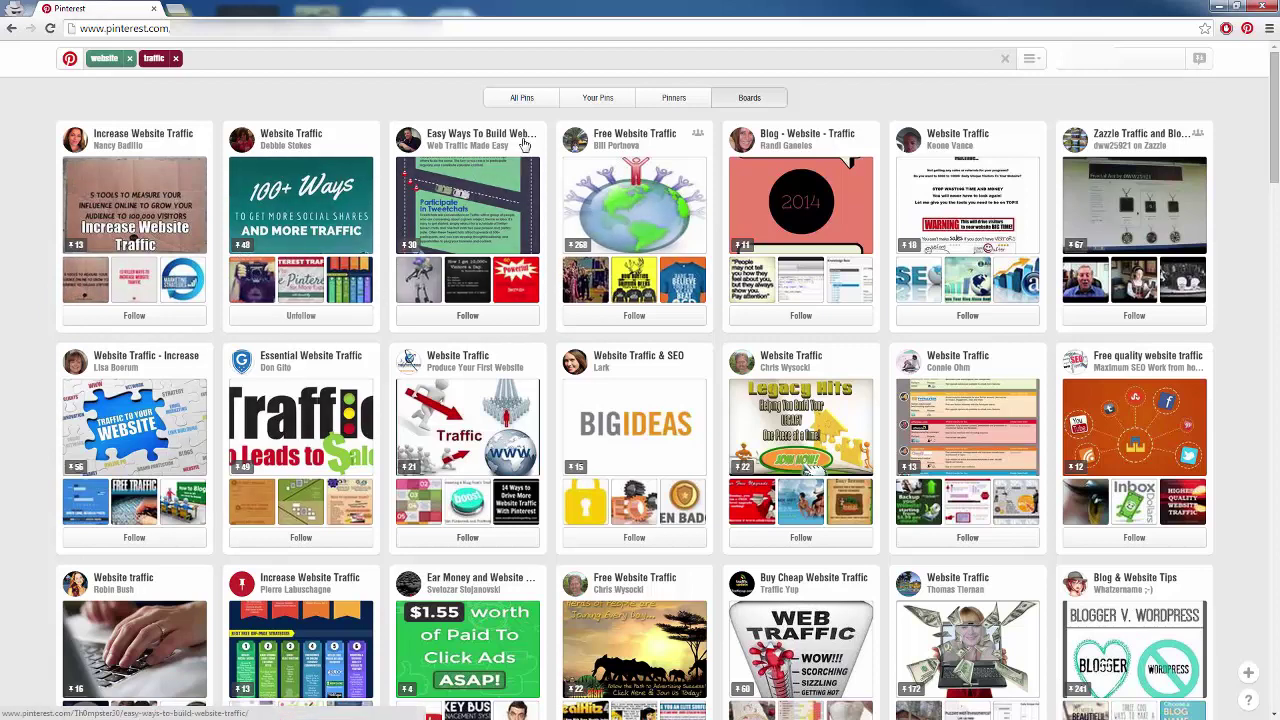
{"action": "left_click", "coordinate": [468, 315]}
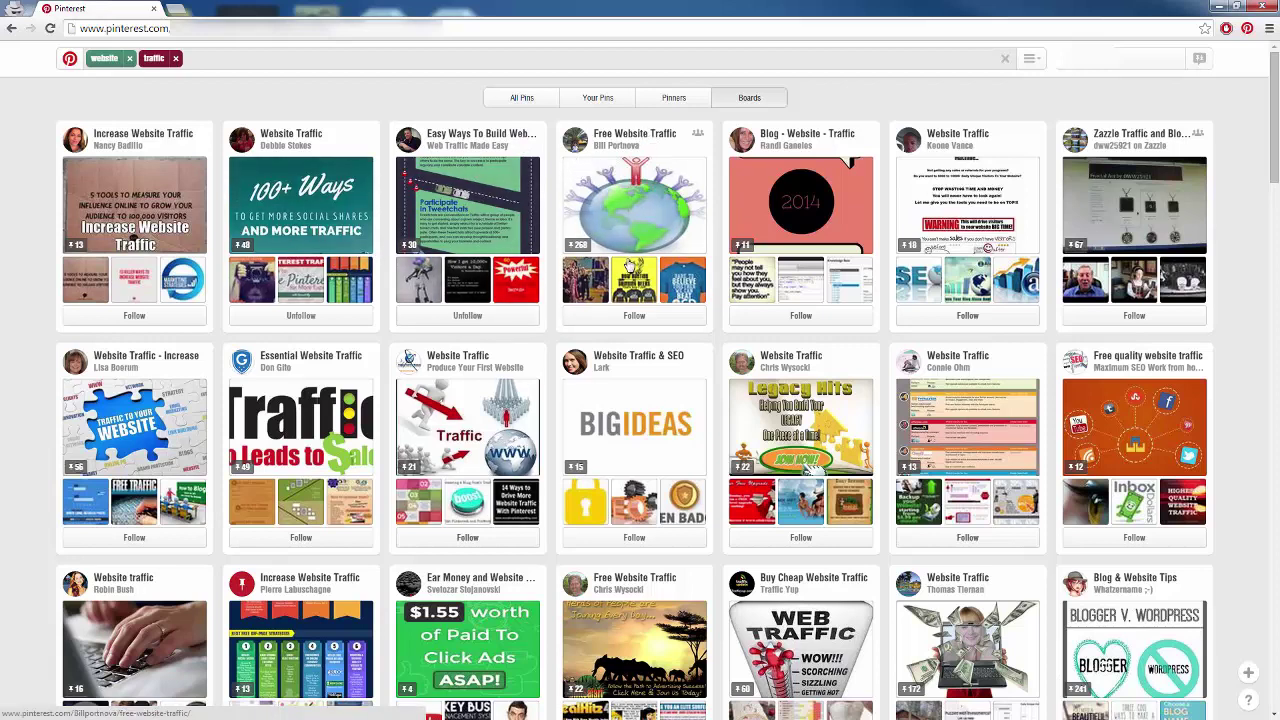
{"action": "left_click", "coordinate": [632, 315]}
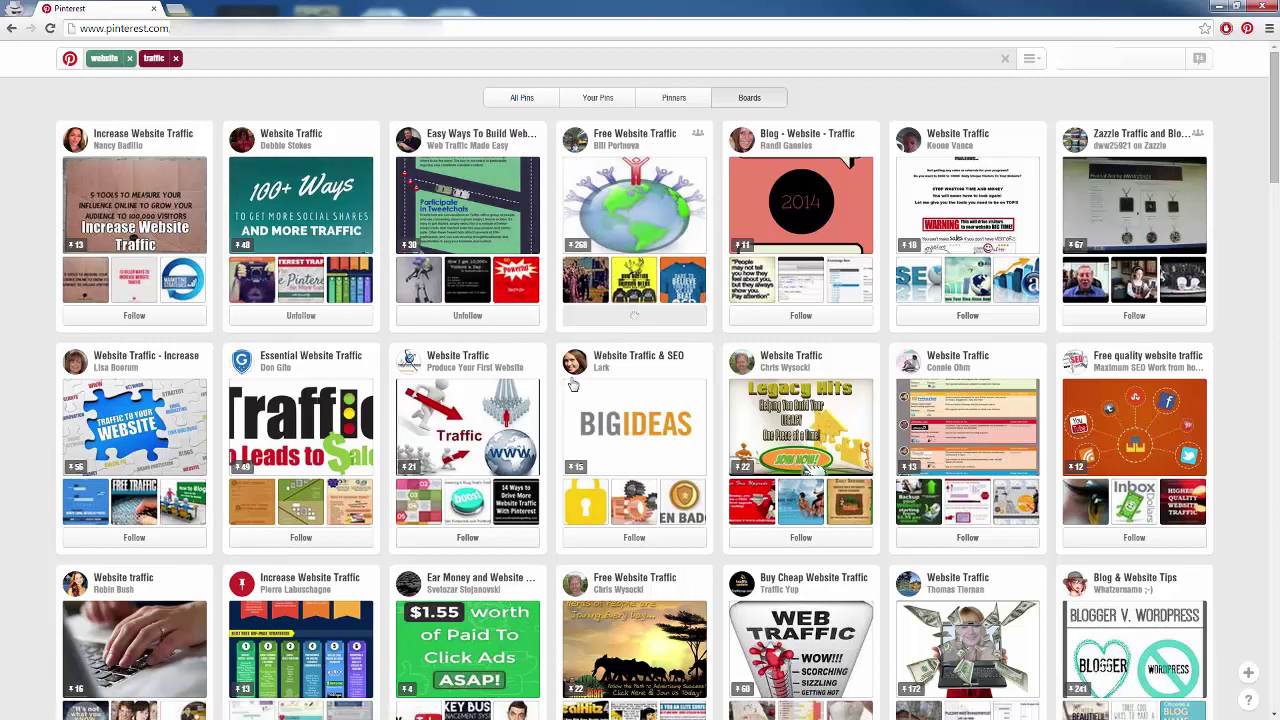
{"action": "scroll", "coordinate": [474, 460], "scroll_direction": "down", "scroll_amount": 2}
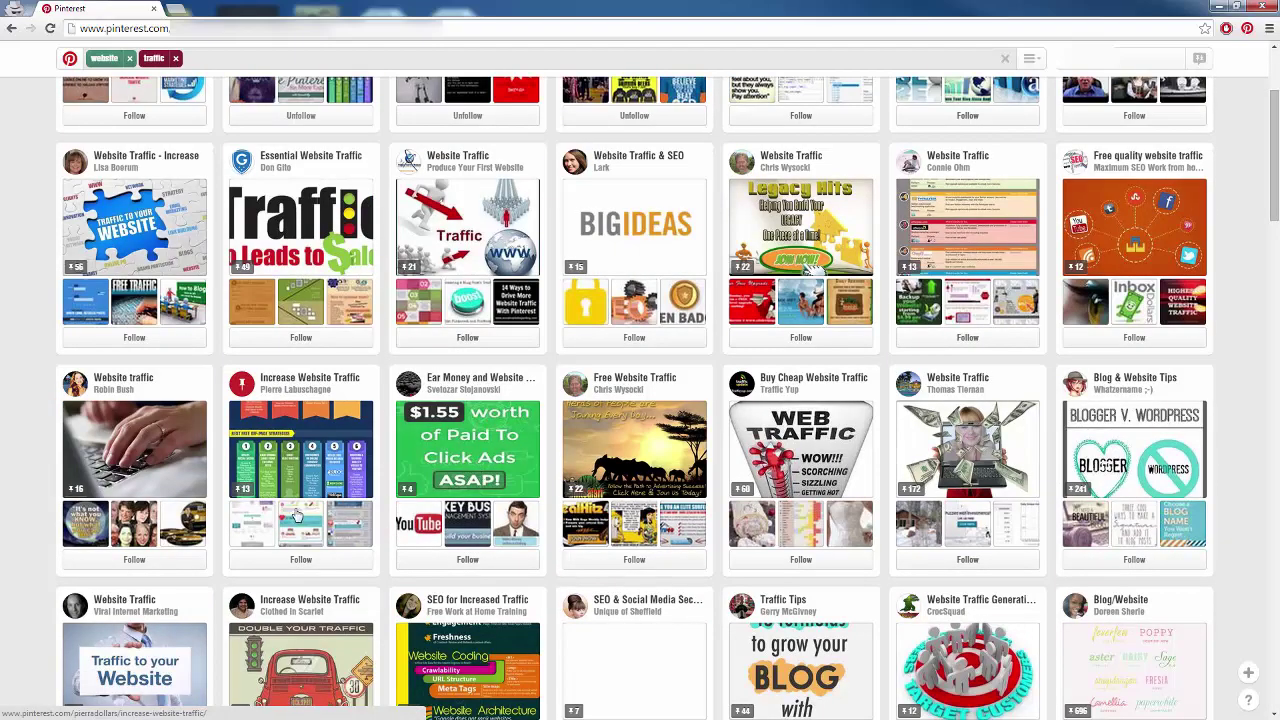
{"action": "scroll", "coordinate": [297, 516], "scroll_direction": "up", "scroll_amount": 2}
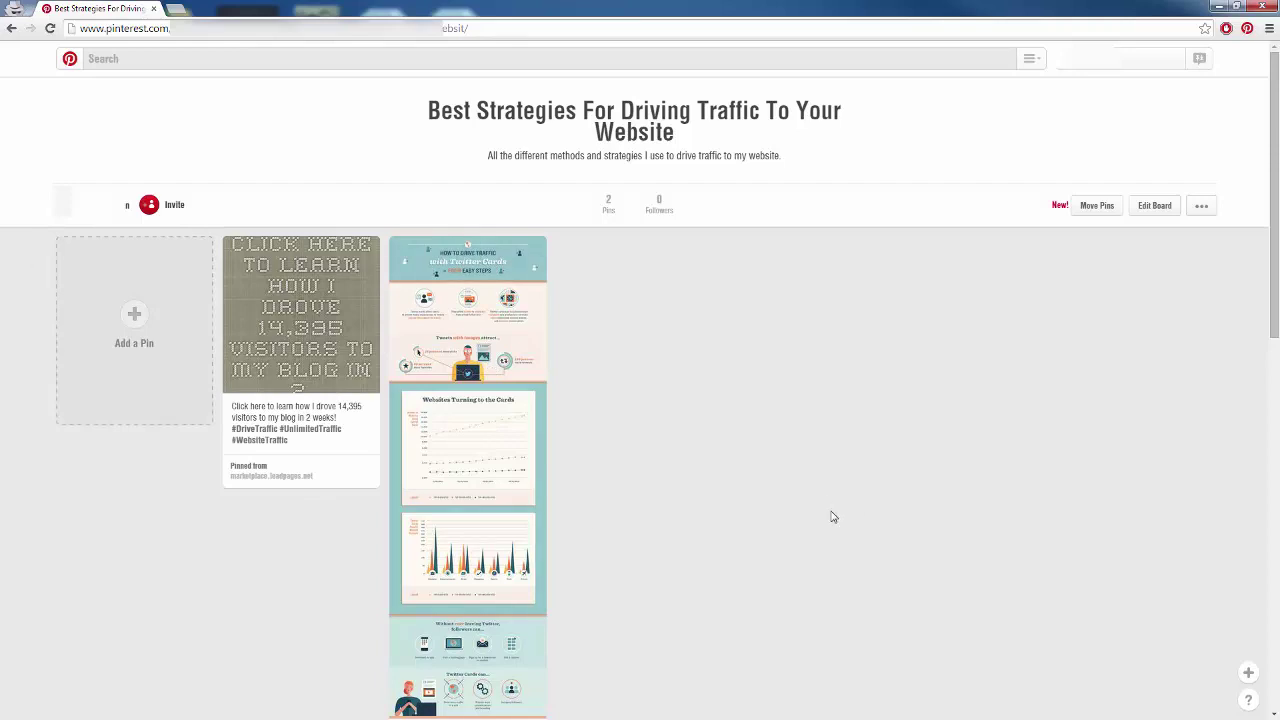
- View the website widget code and preview for the traffic strategies board, and close it
{"action": "left_click", "coordinate": [1201, 212]}
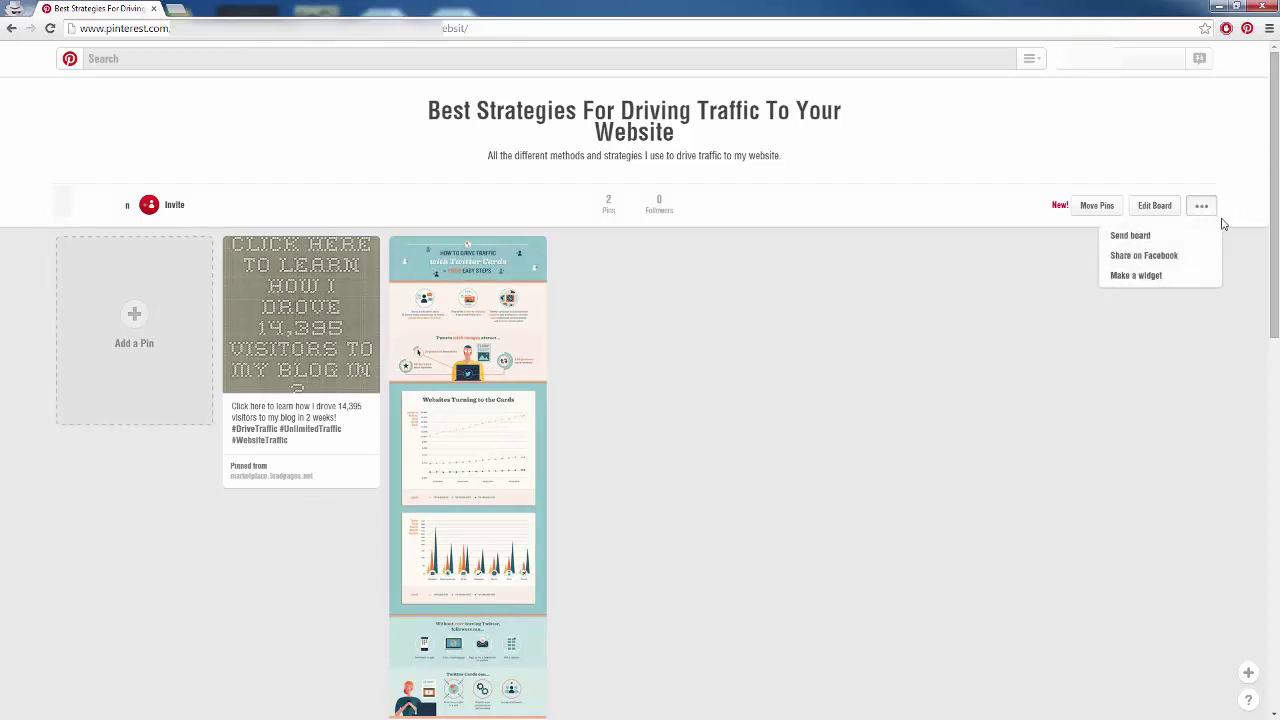
{"action": "left_click", "coordinate": [1144, 277]}
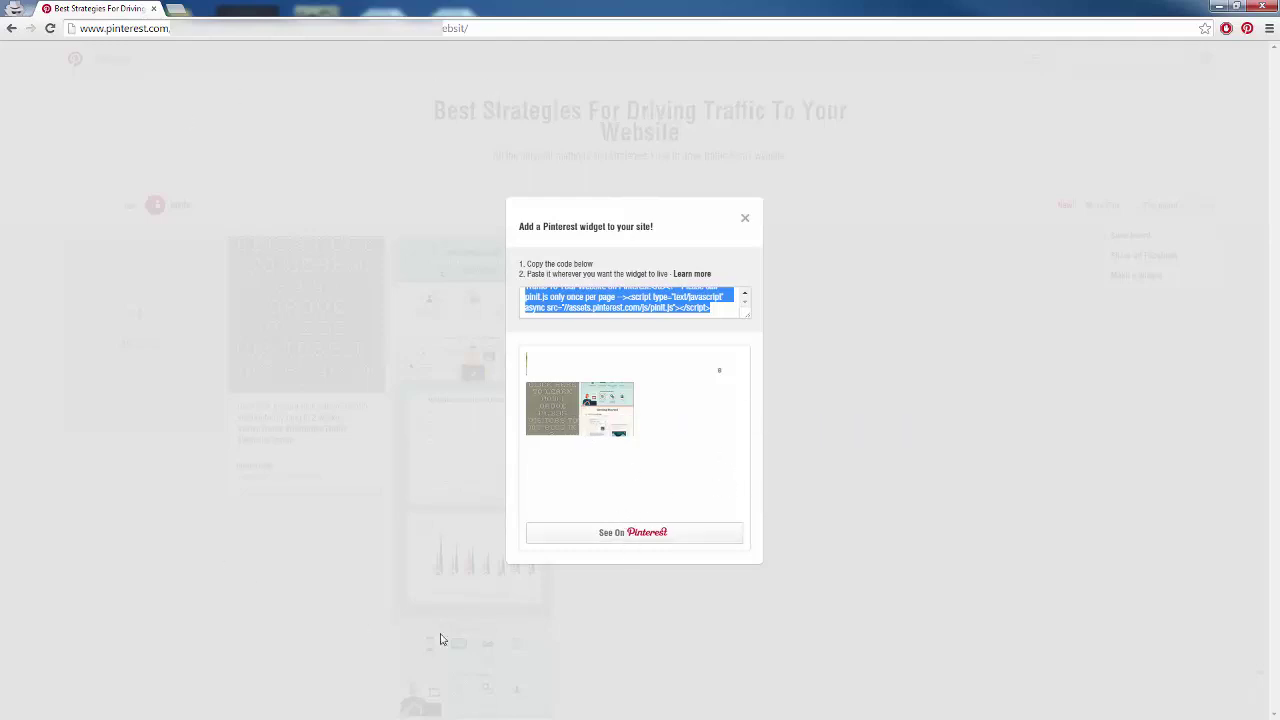
{"action": "left_click", "coordinate": [802, 185]}
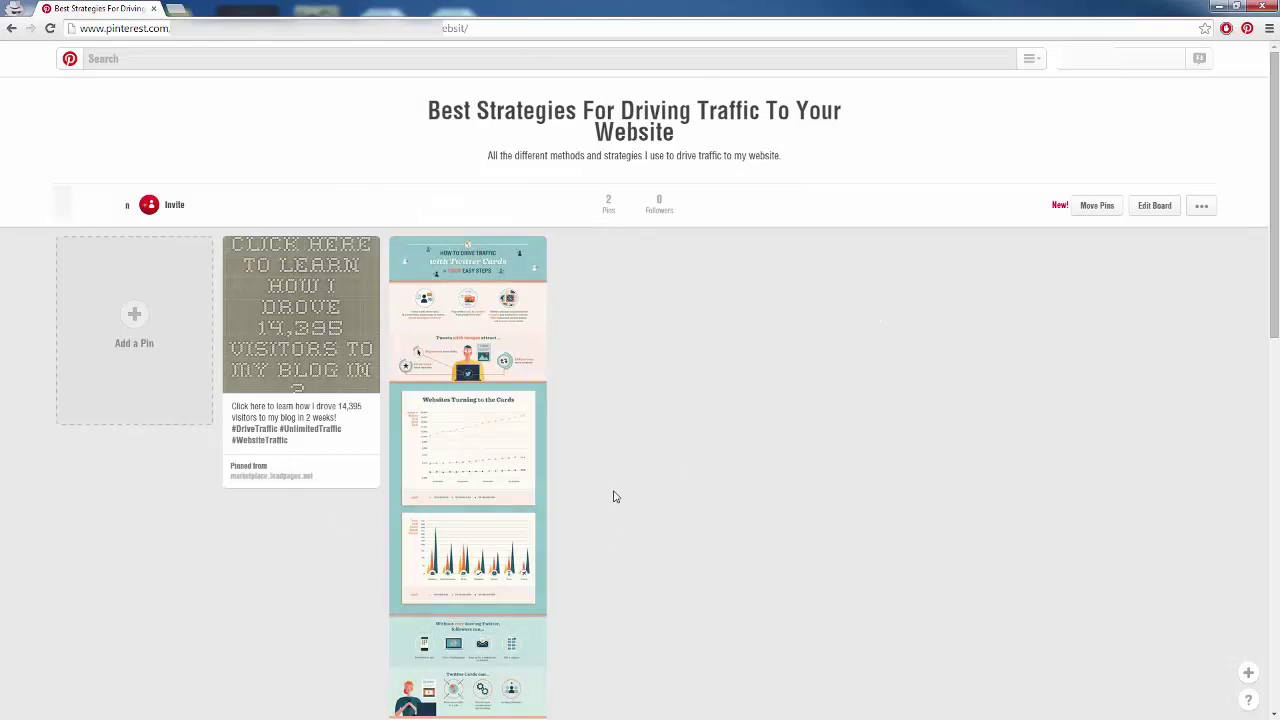